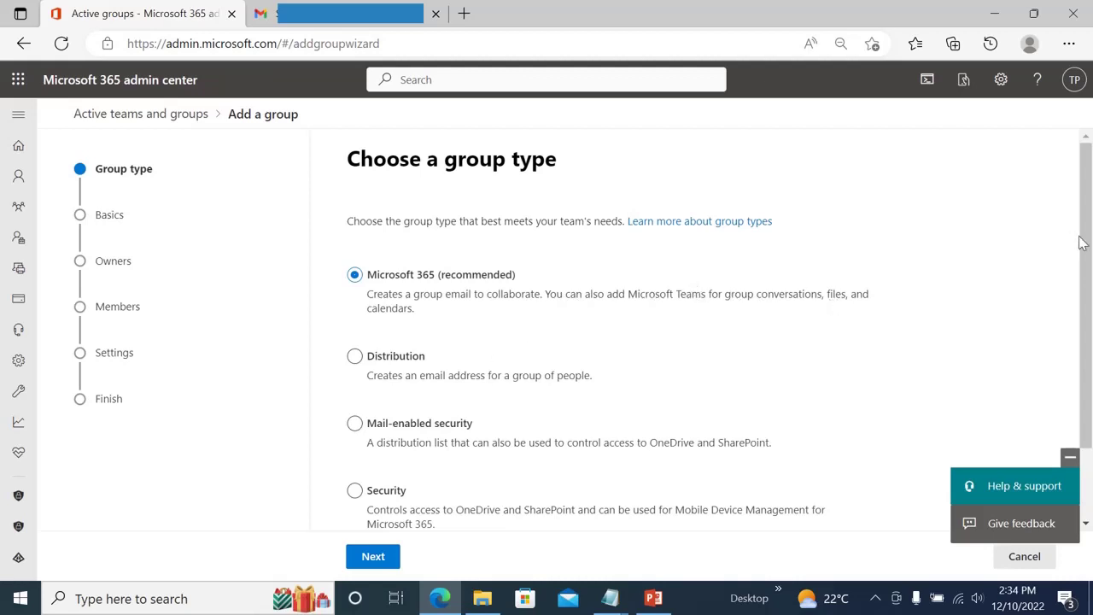
- Choose the Microsoft 365 group type, name the group "Finance group" and describe it as "Finance group handles all payroll issues."
scroll(1083, 243, down, 1)
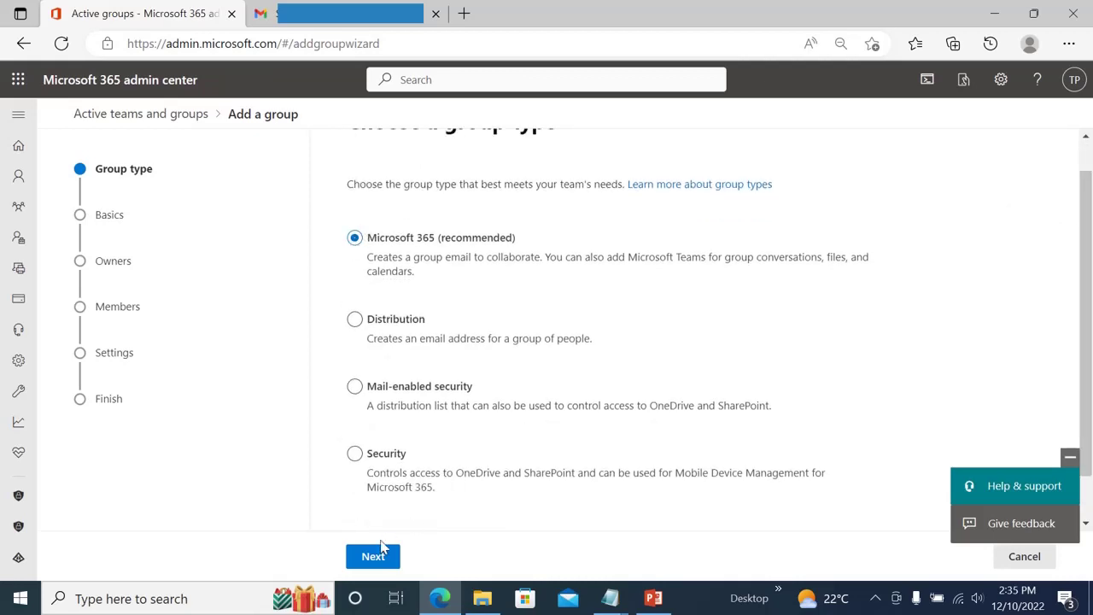
click(361, 558)
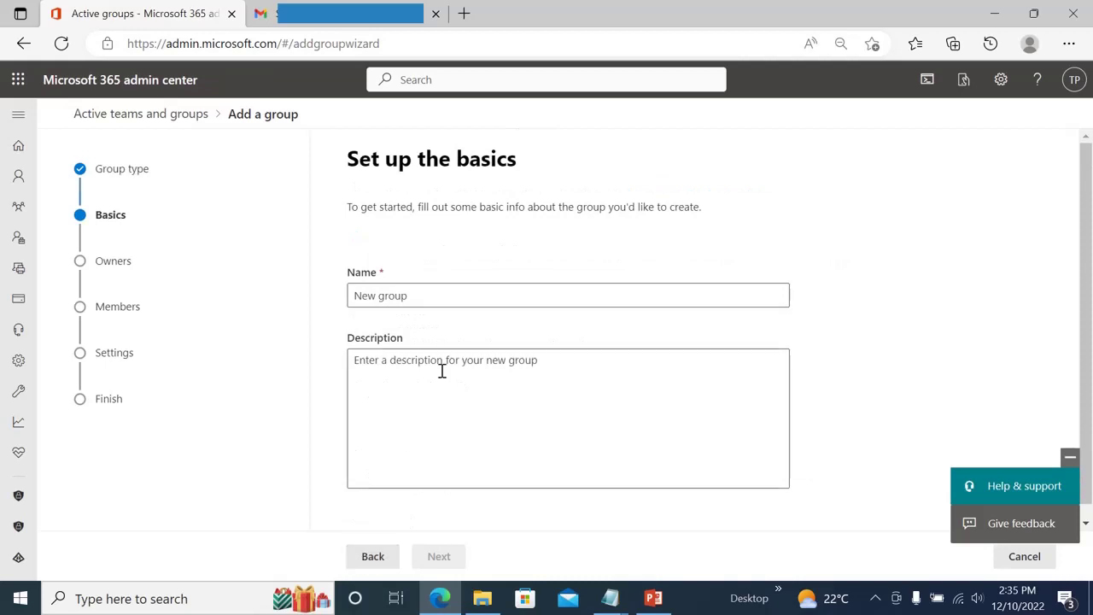
click(382, 301)
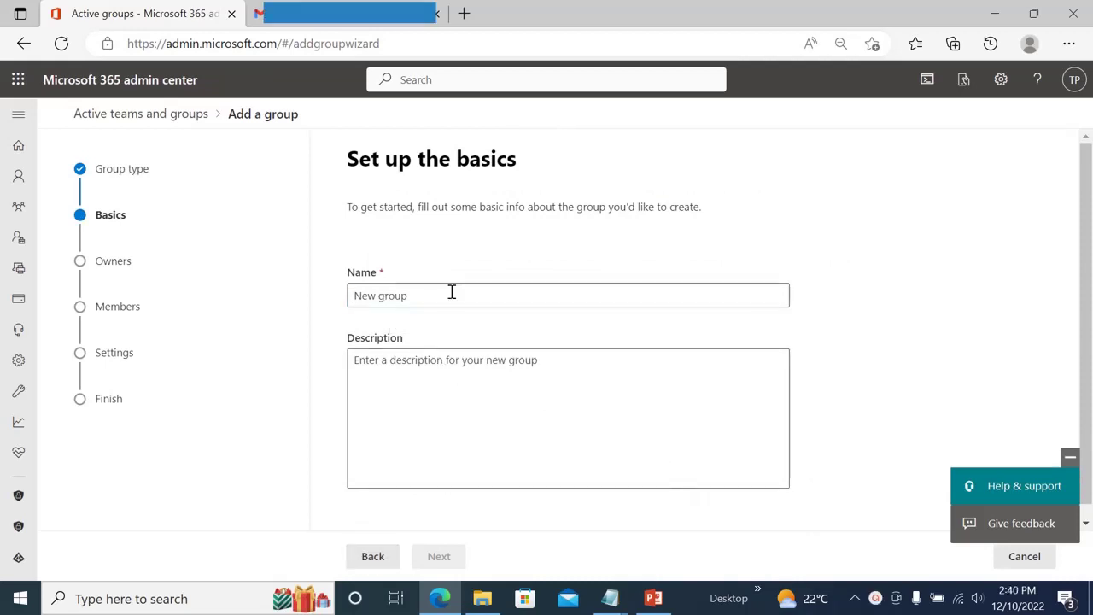
click(451, 295)
text(Financ)
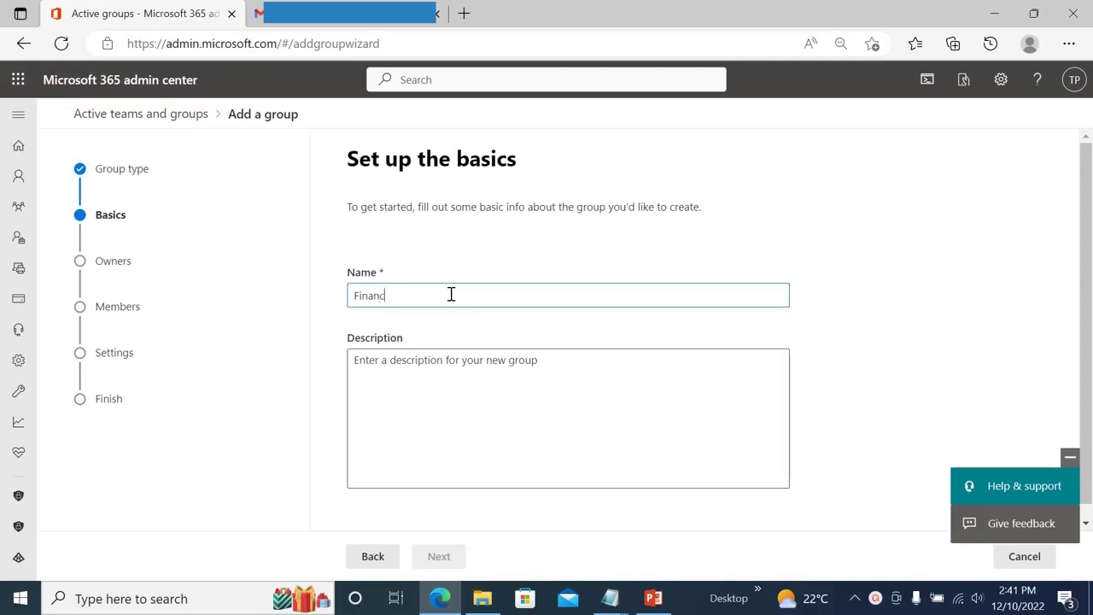
text(e group)
click(439, 362)
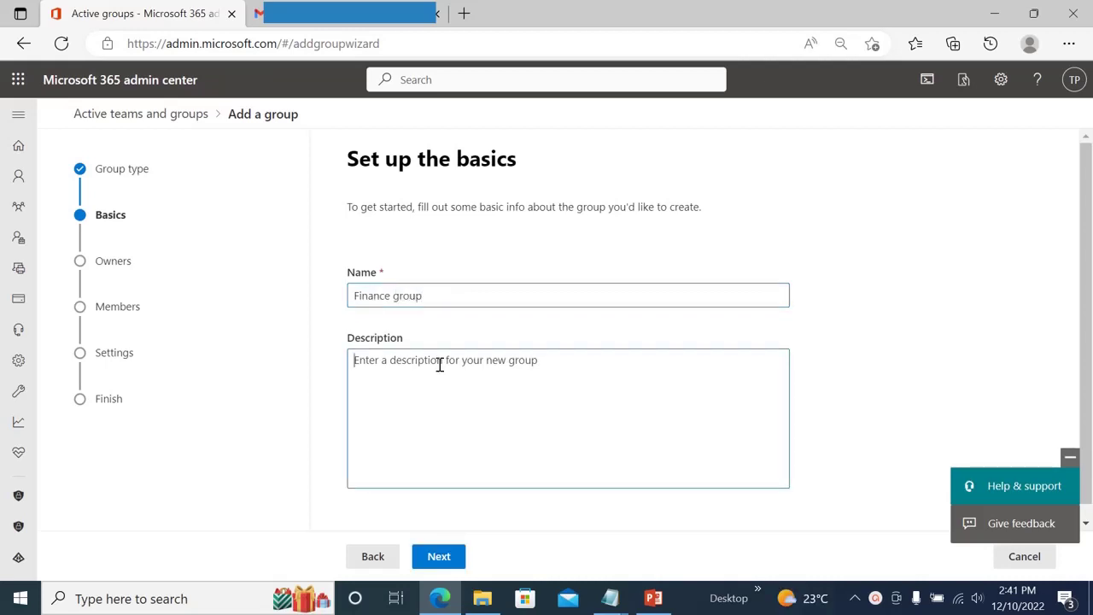
text(Finance group handles all payroll issues.)
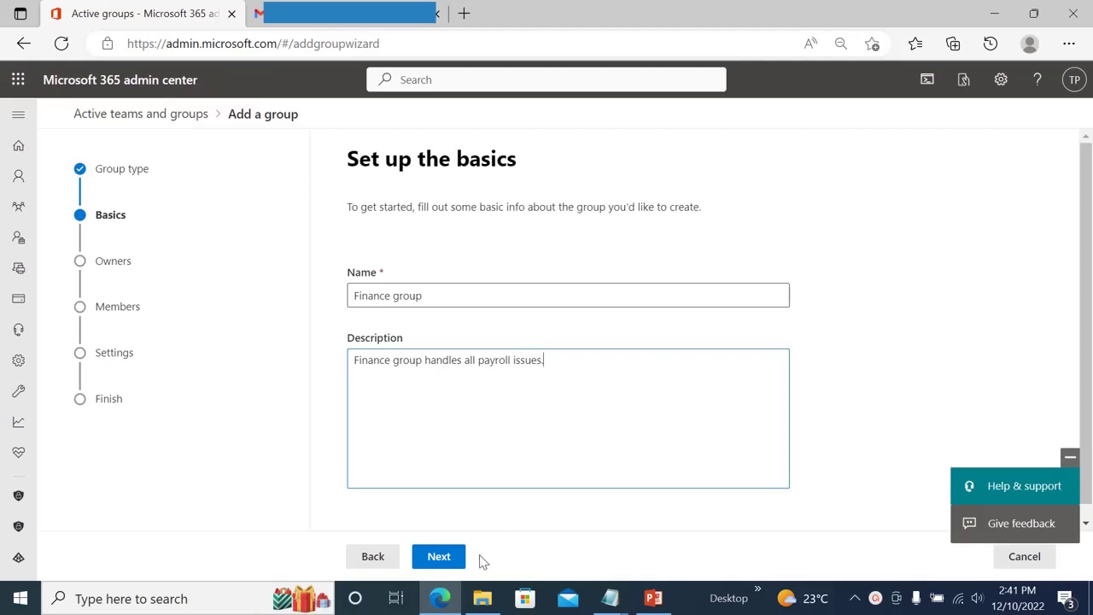
click(447, 559)
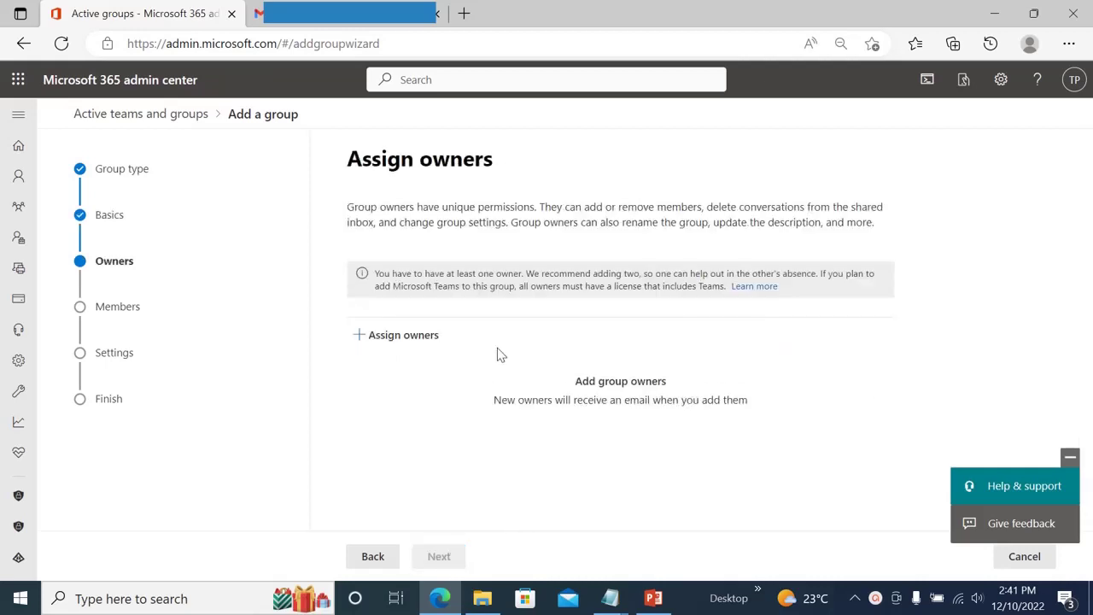
- Assign the third user in the directory list as the group's owner and continue to the members stage
click(362, 338)
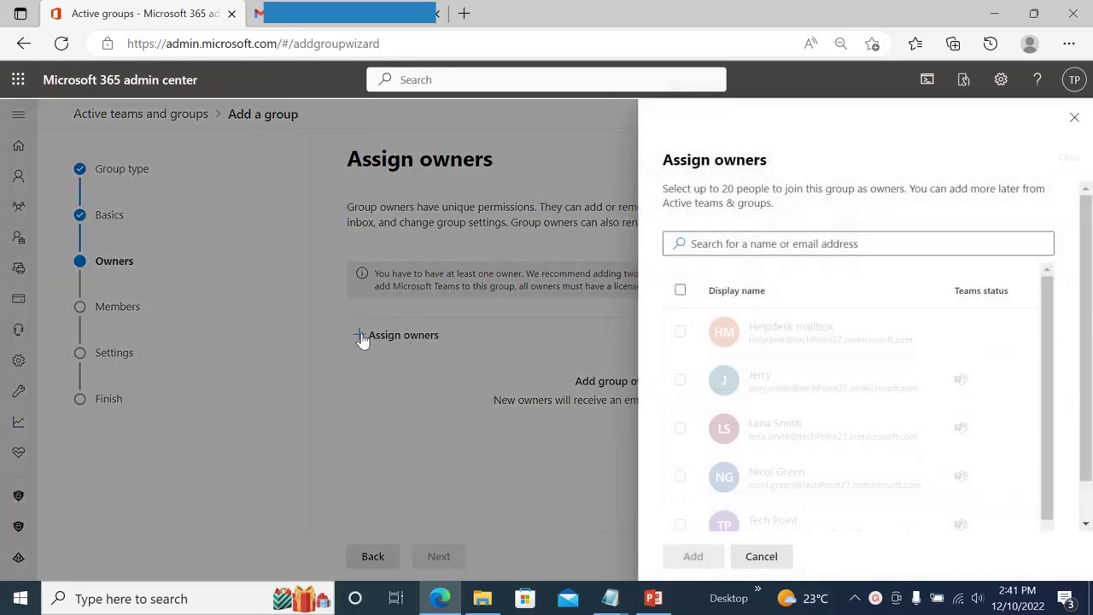
click(681, 429)
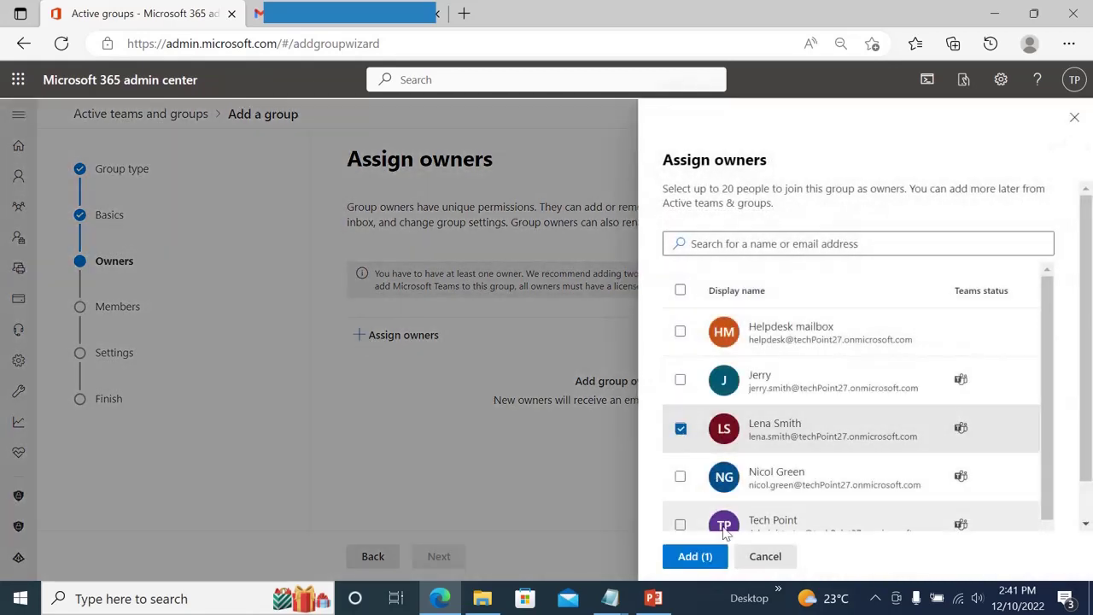
click(693, 556)
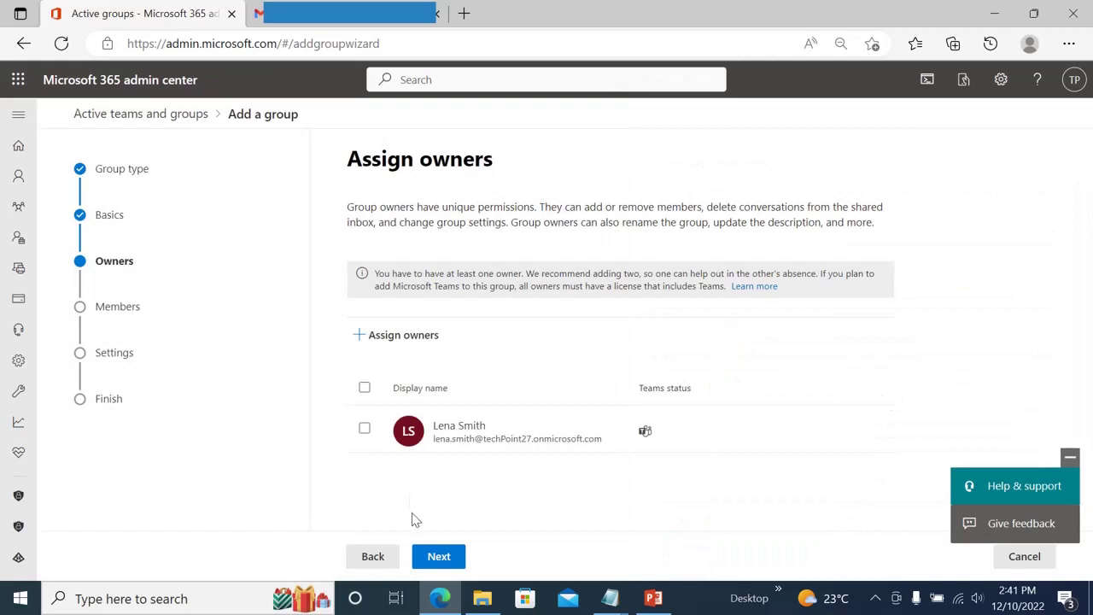
click(439, 557)
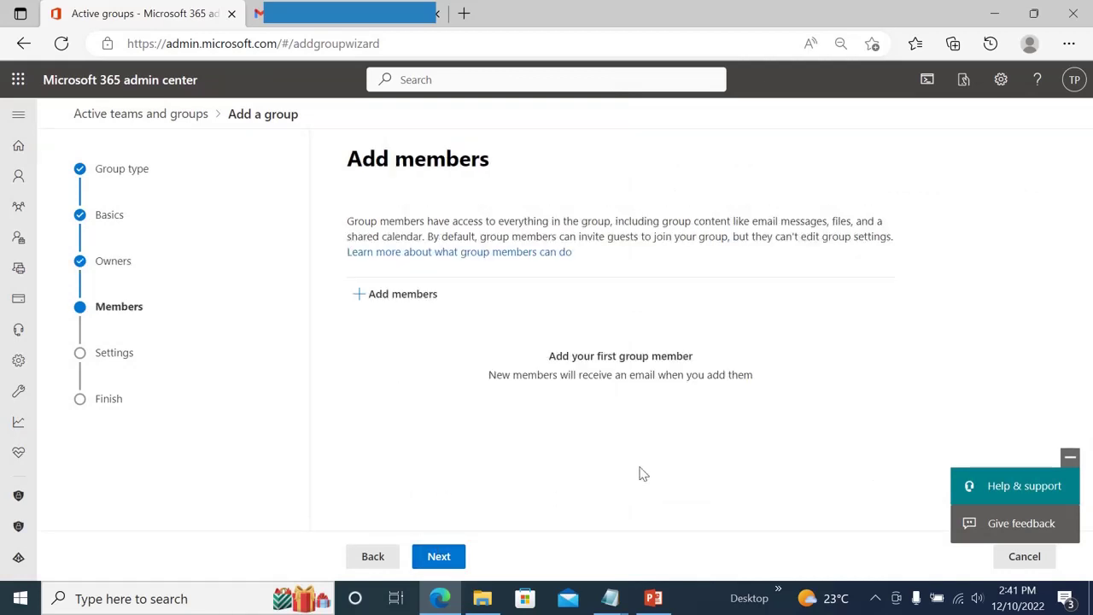
- Add the second and the last user in the directory list as group members and continue to the settings stage
click(390, 297)
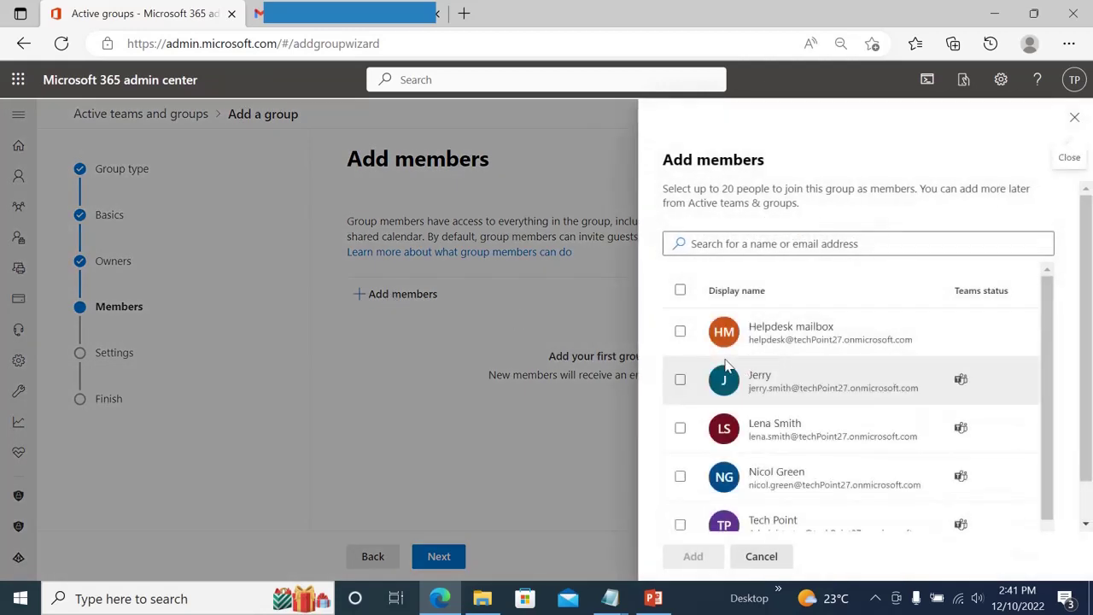
click(681, 381)
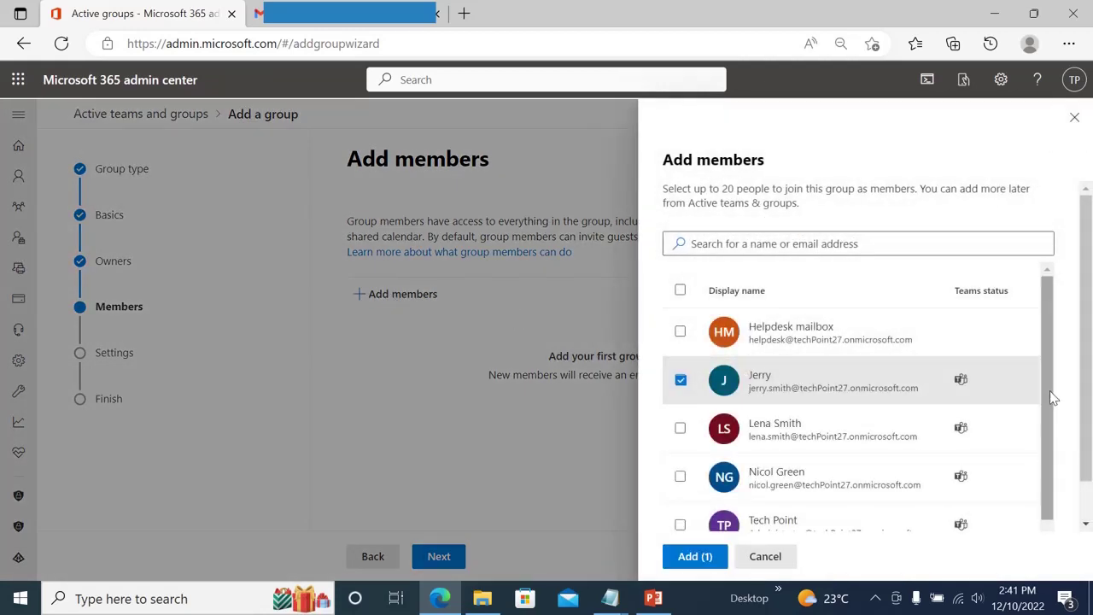
drag(1052, 399, 690, 493)
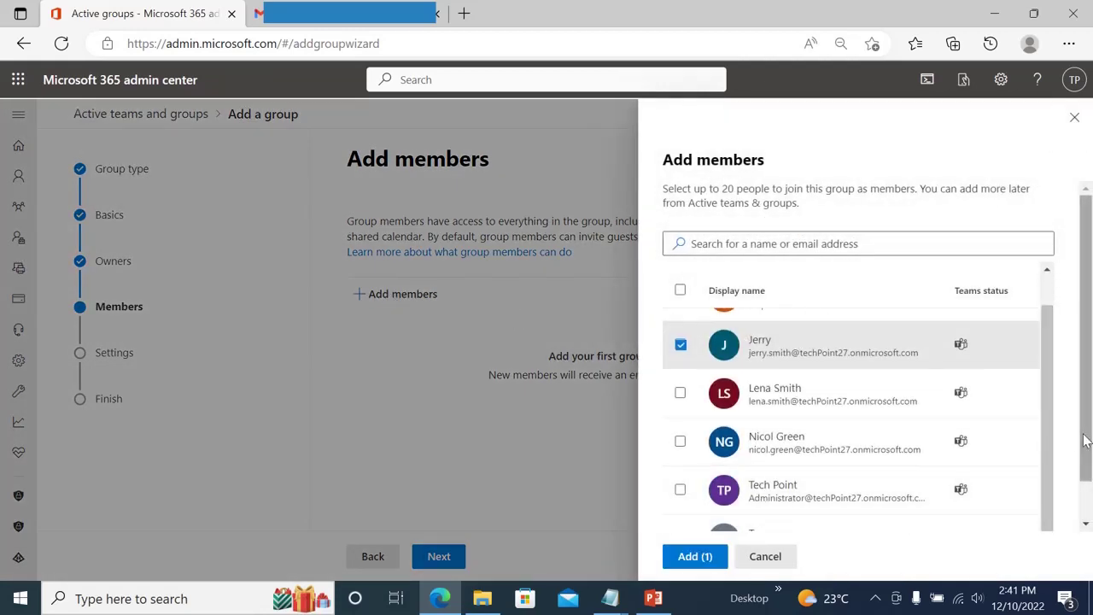
scroll(1055, 448, down, 2)
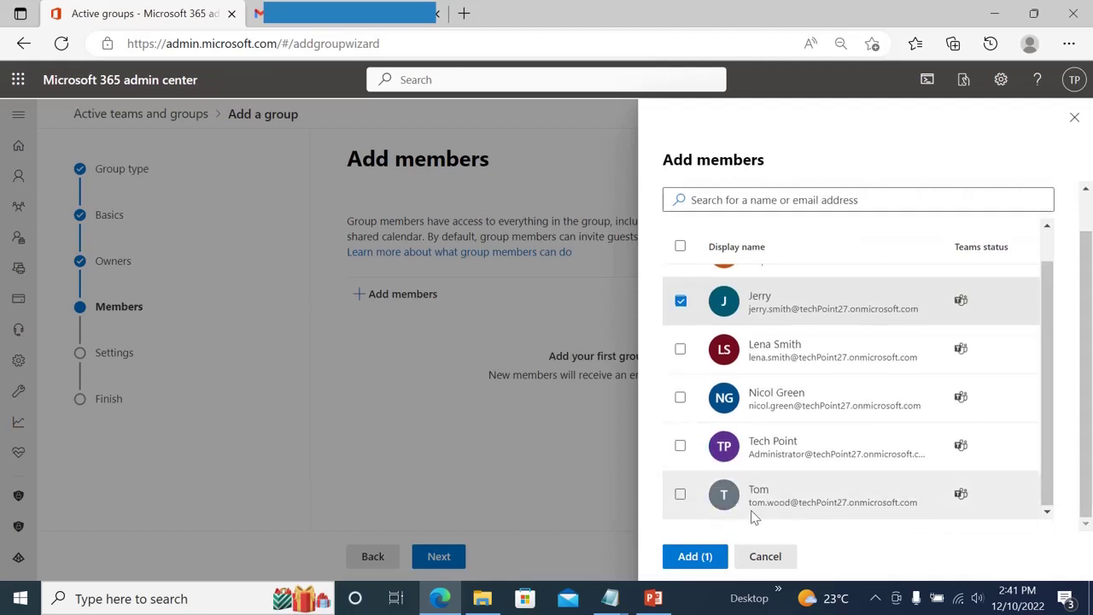
click(680, 494)
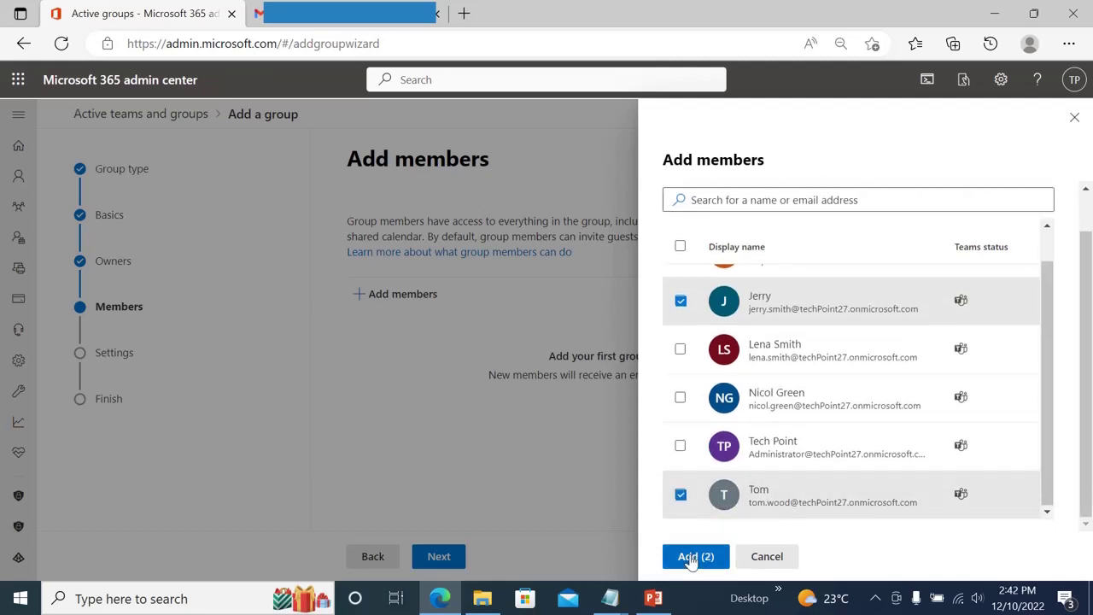
click(692, 556)
click(434, 557)
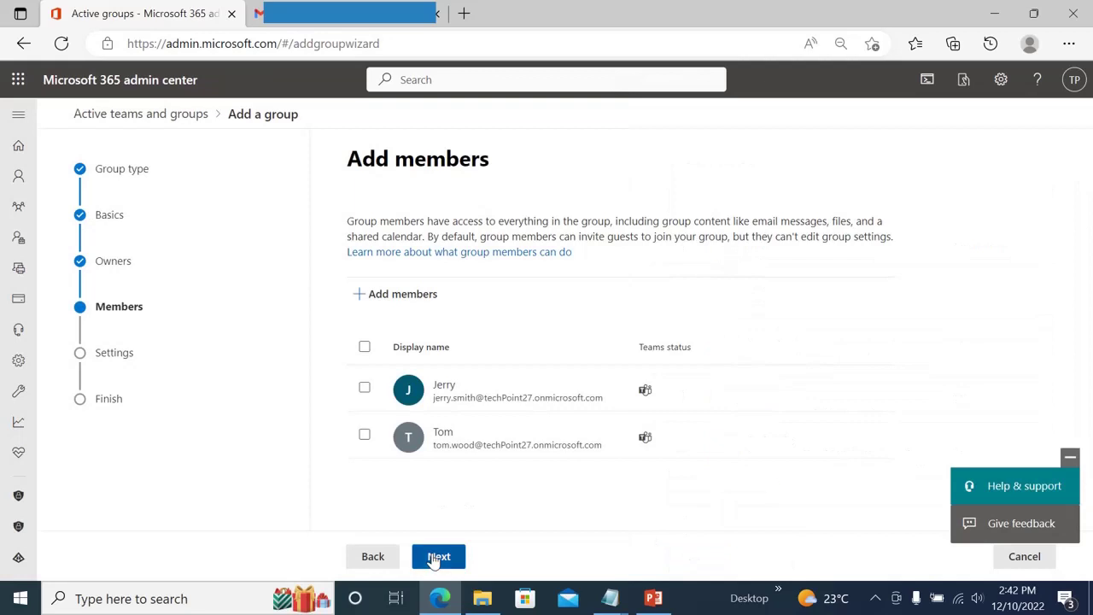
- Set the group email alias to finance, keep Public privacy and team creation, and create the group after reviewing its details
click(387, 328)
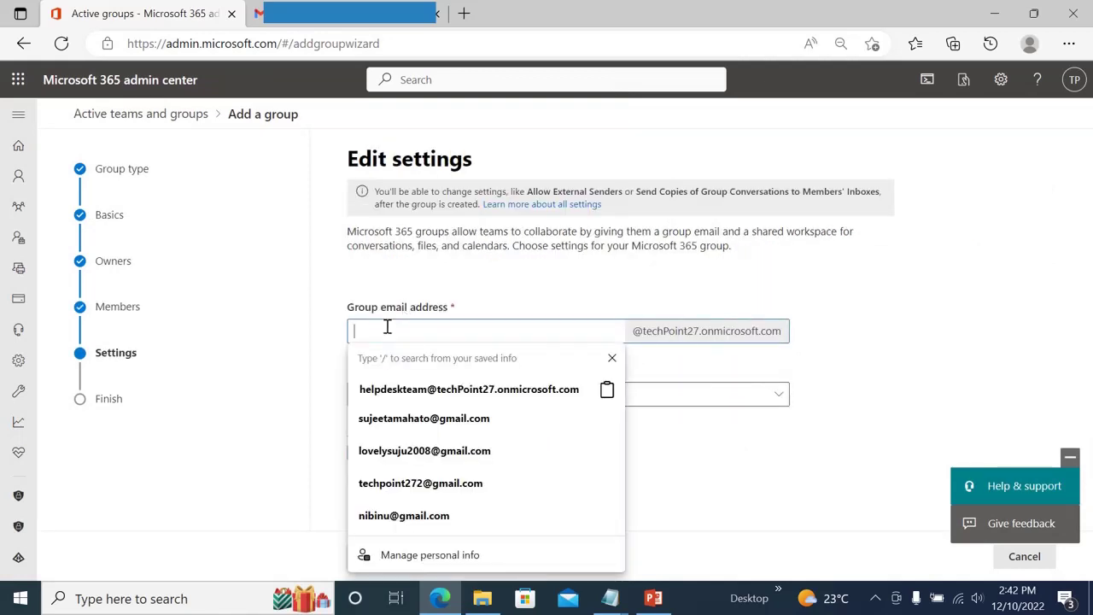
text(finance)
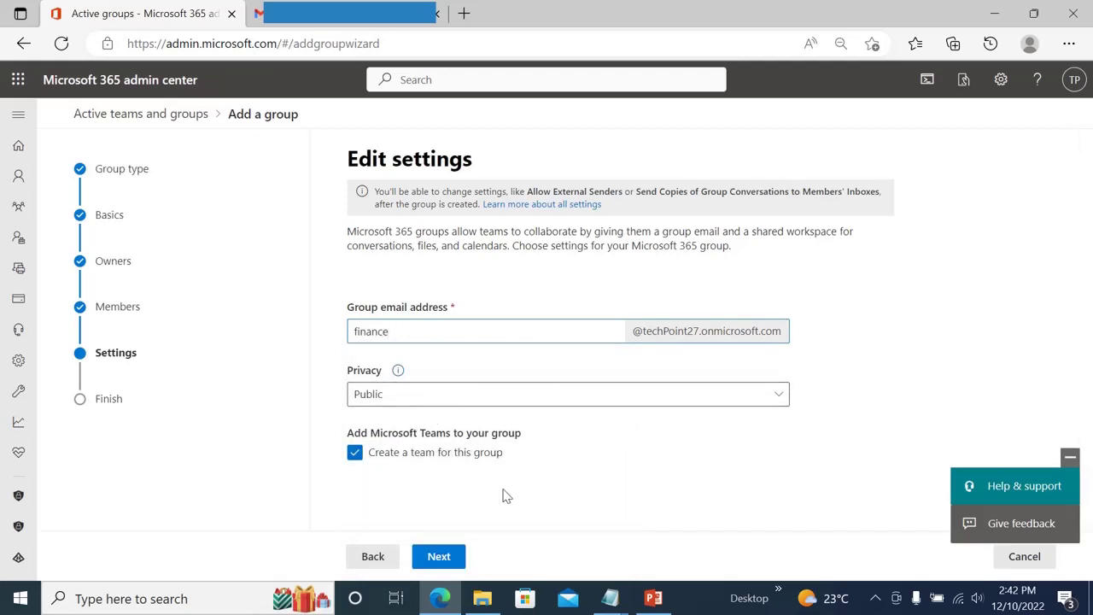
click(444, 557)
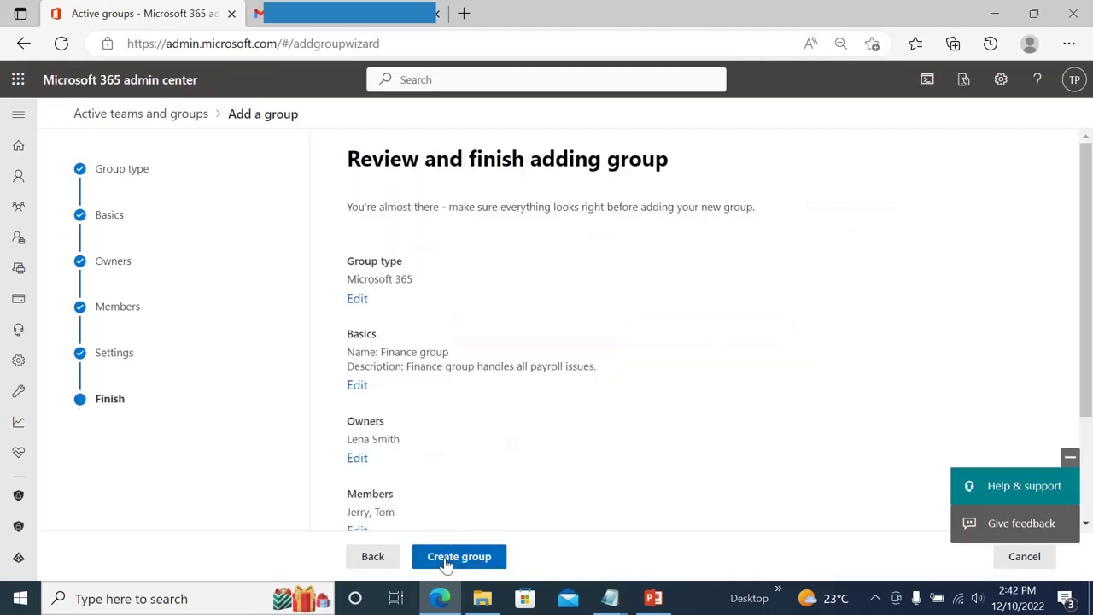
drag(1086, 299, 1088, 374)
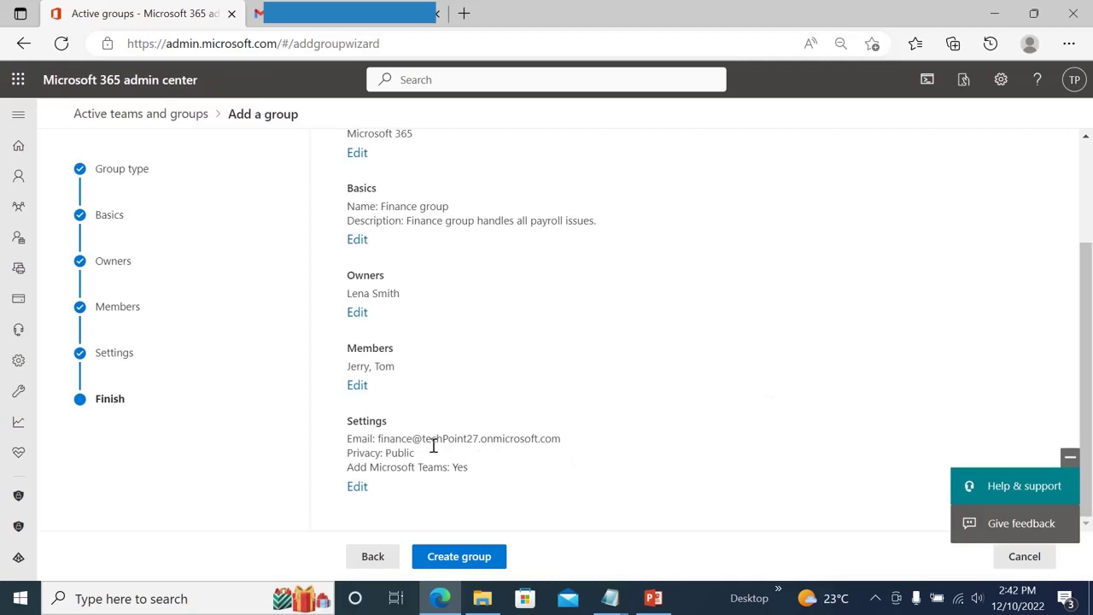
click(447, 557)
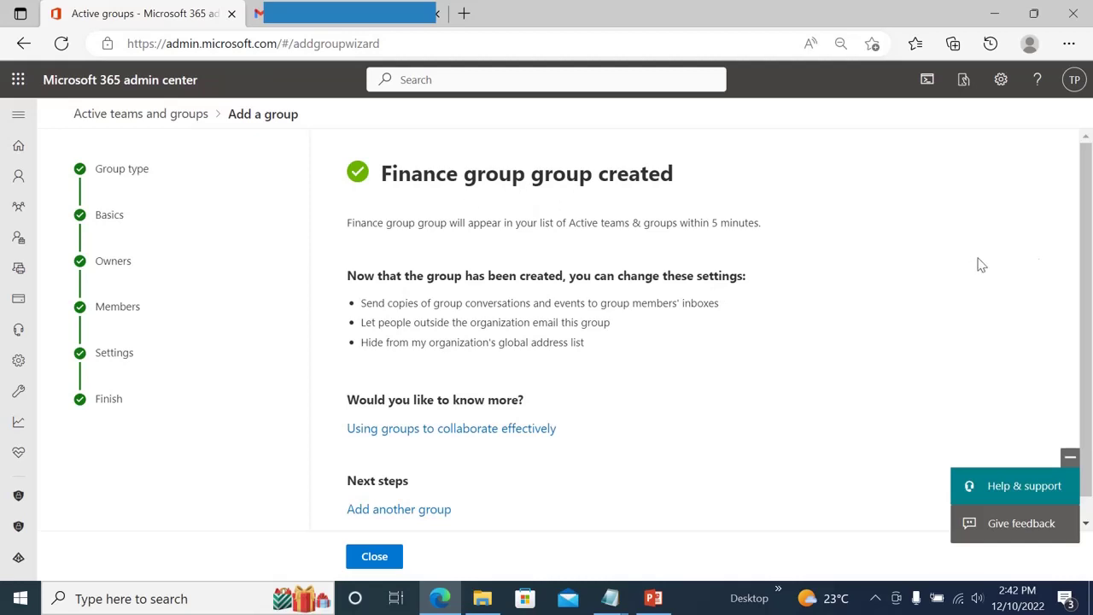
- Read the group creation summary, close it and check the Microsoft 365 groups list for the Finance group
drag(1089, 282, 1089, 306)
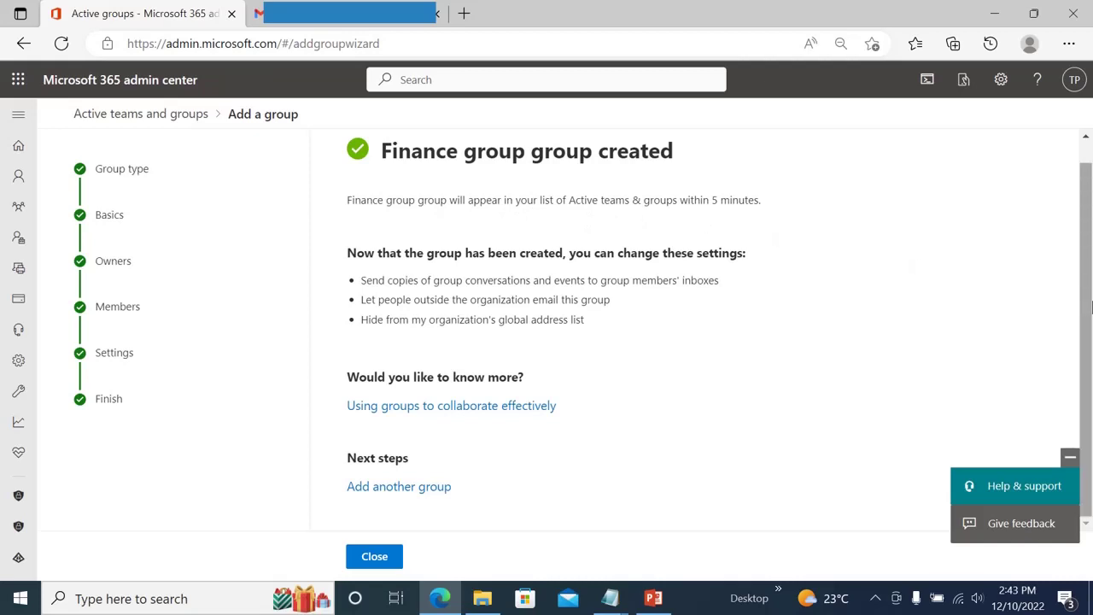
drag(641, 218, 923, 256)
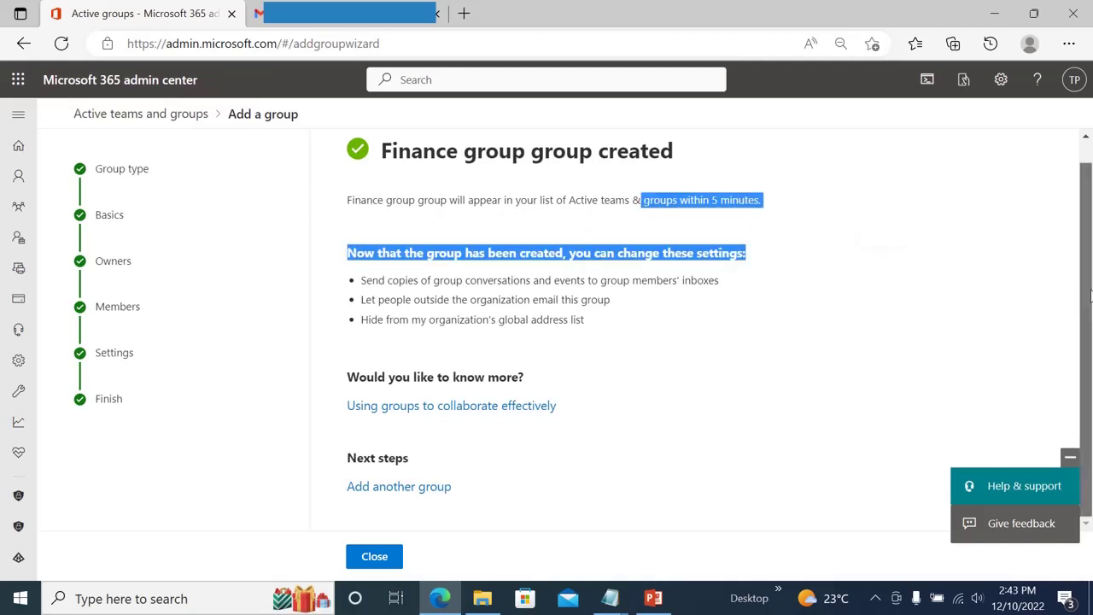
click(889, 329)
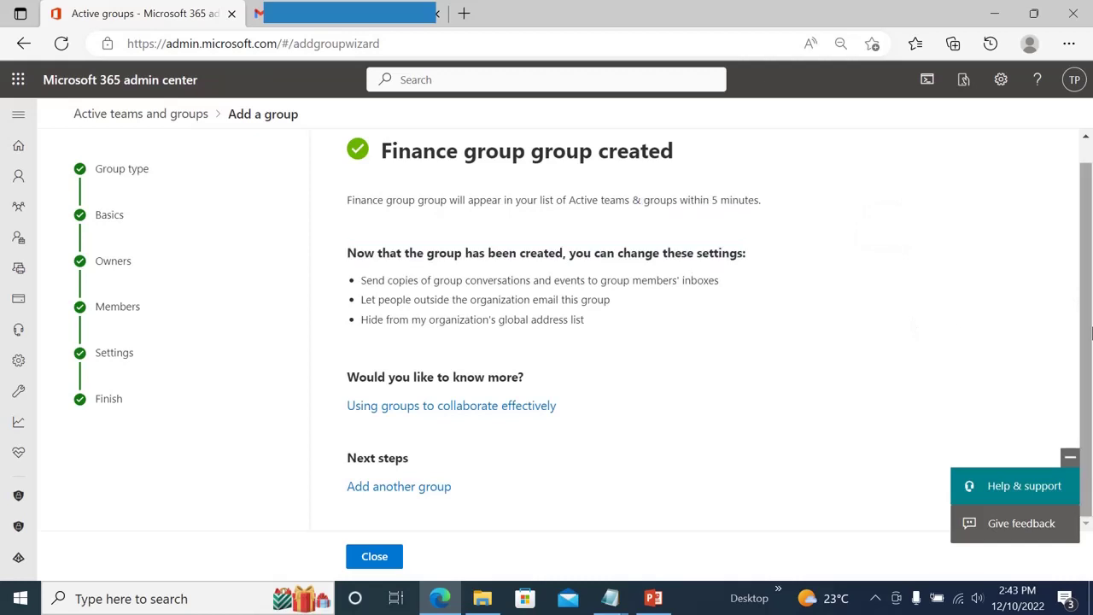
click(375, 557)
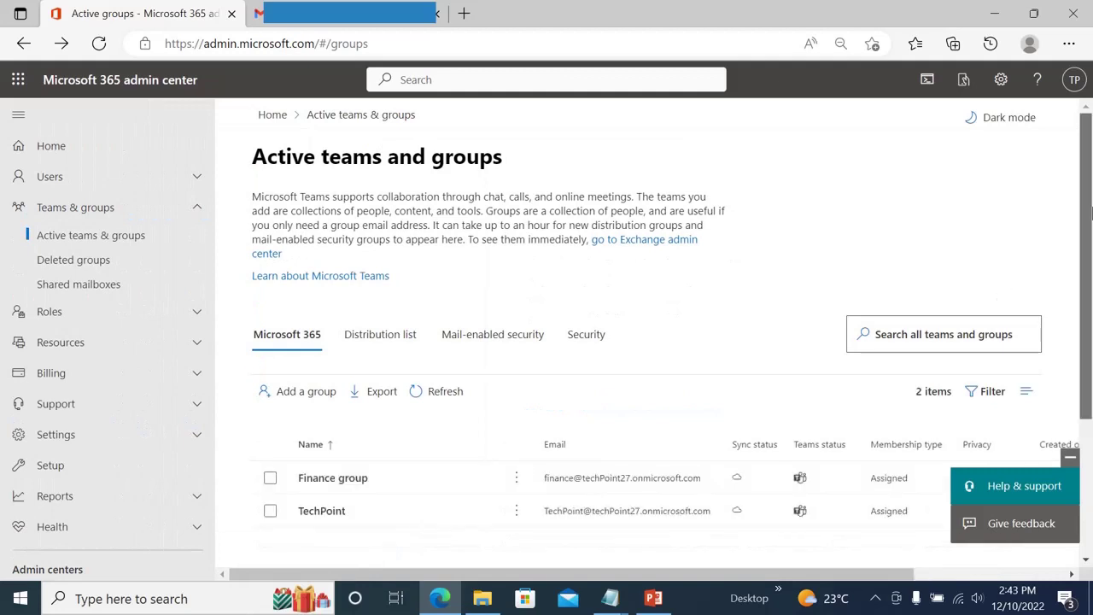
scroll(1085, 256, down, 3)
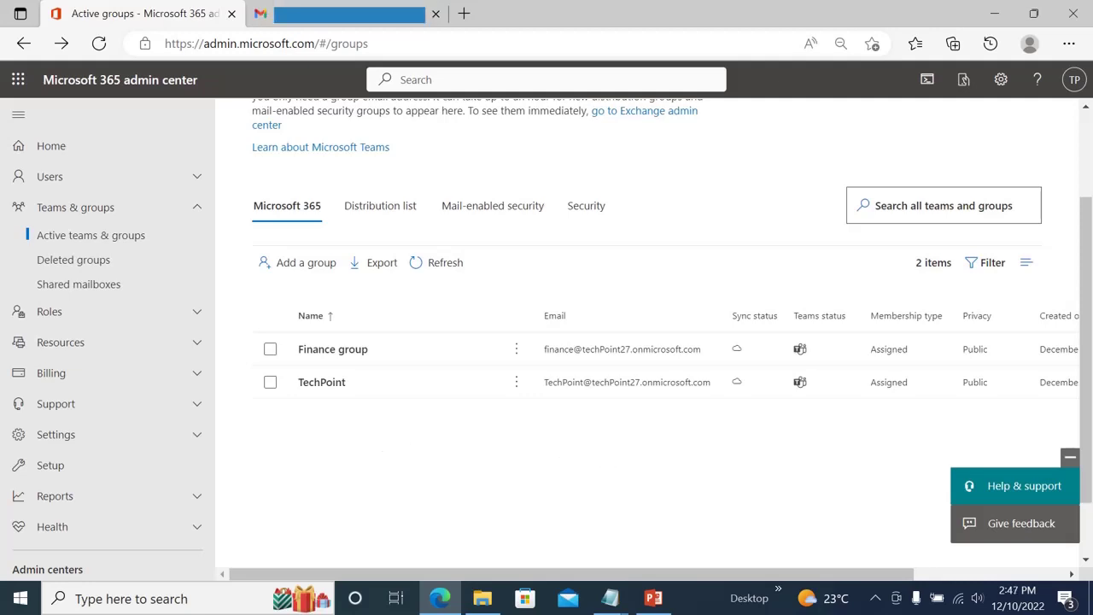
click(464, 14)
click(439, 41)
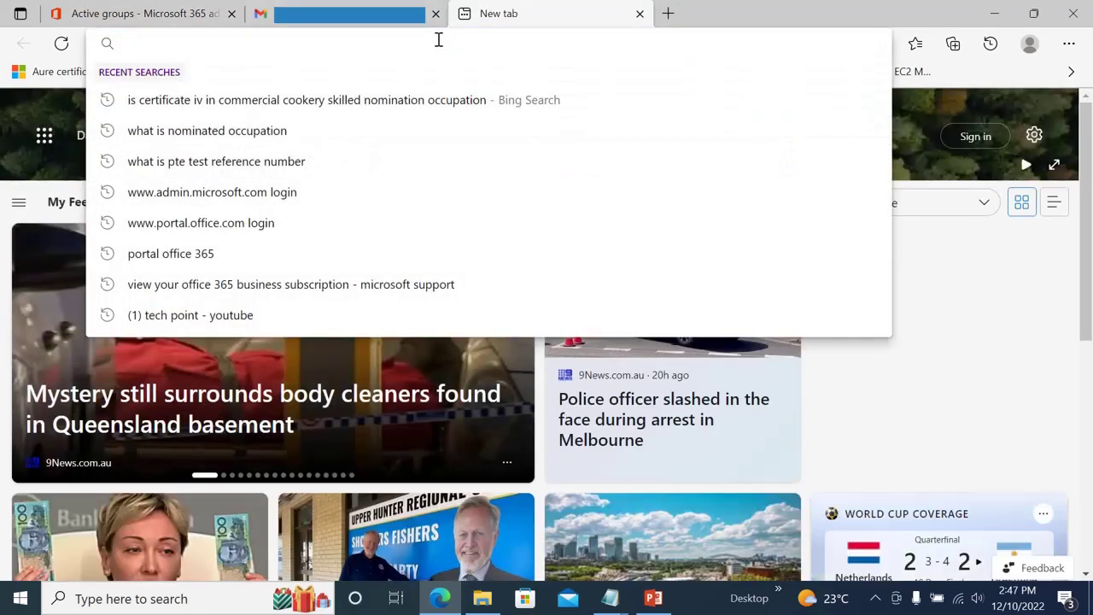
text(www.office)
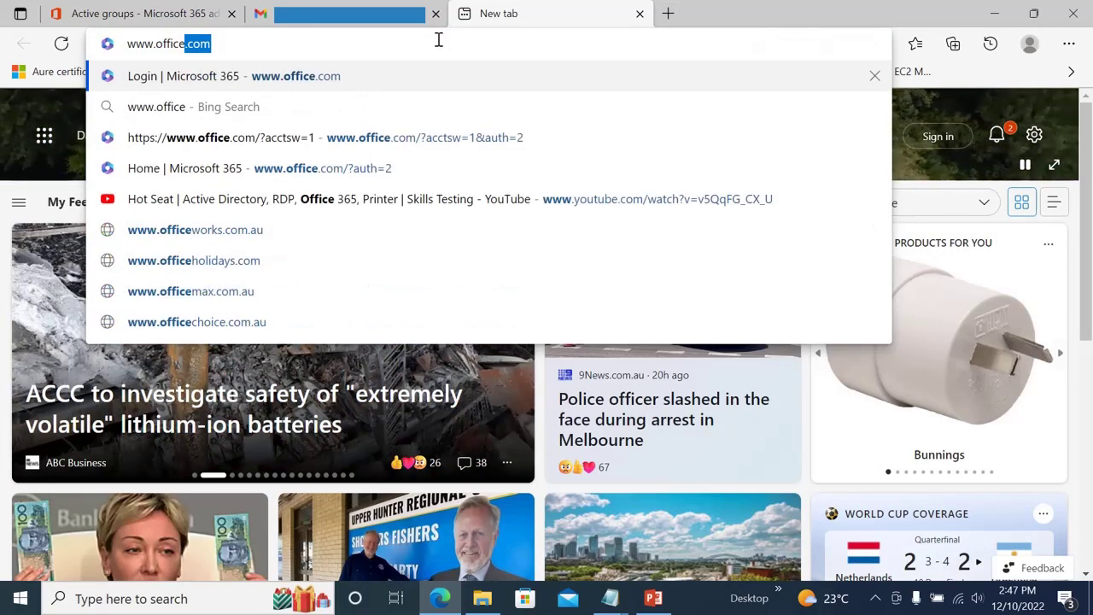
key(Return)
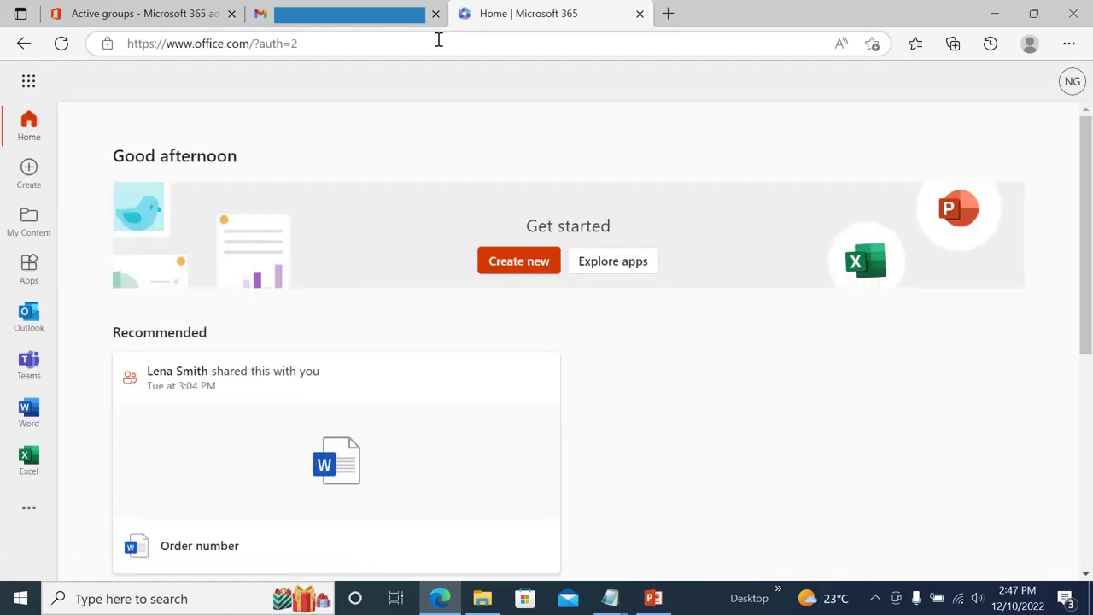
click(1072, 81)
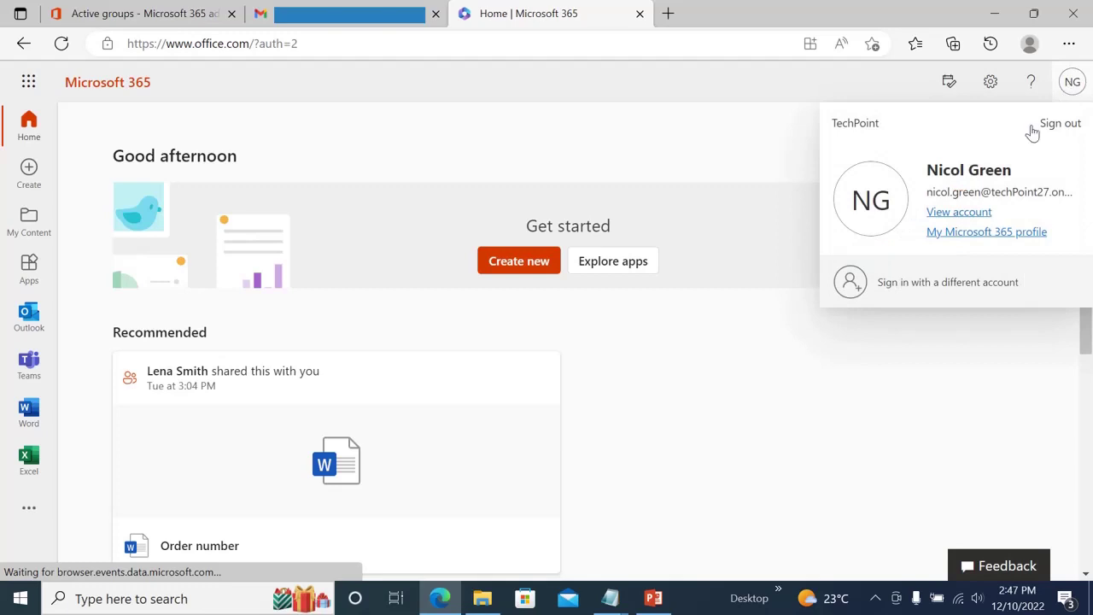
click(773, 387)
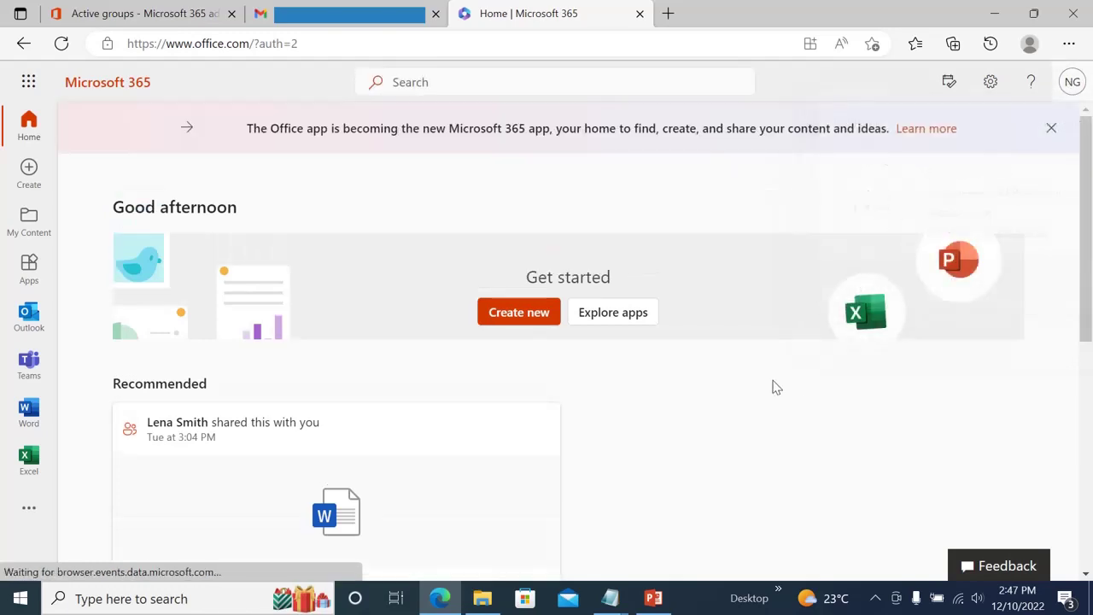
click(29, 318)
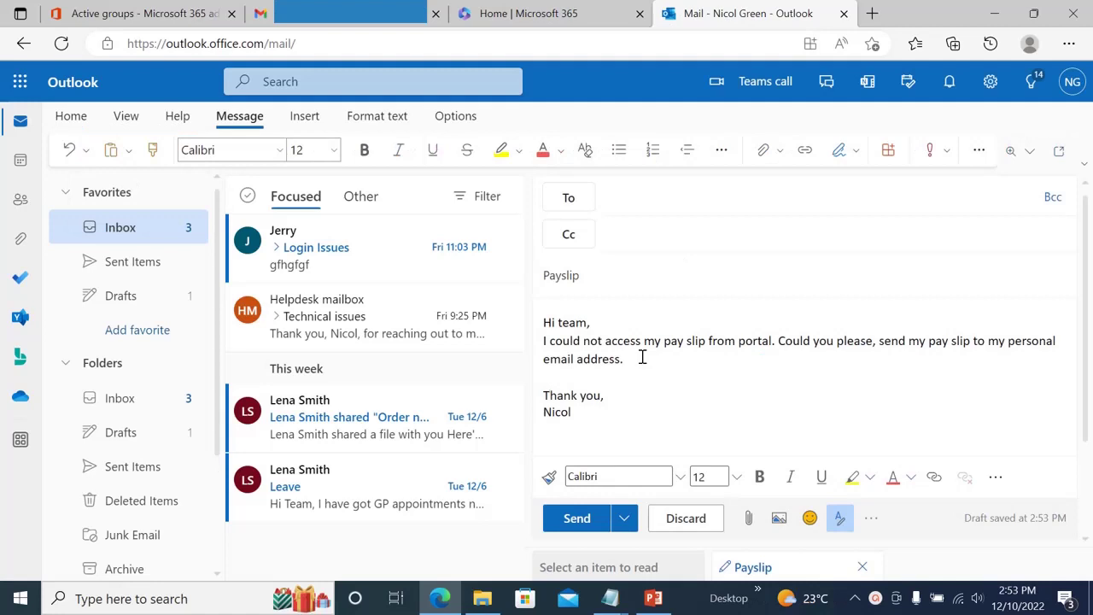
- Review the subject and message body of the Payslip draft
drag(608, 282, 547, 283)
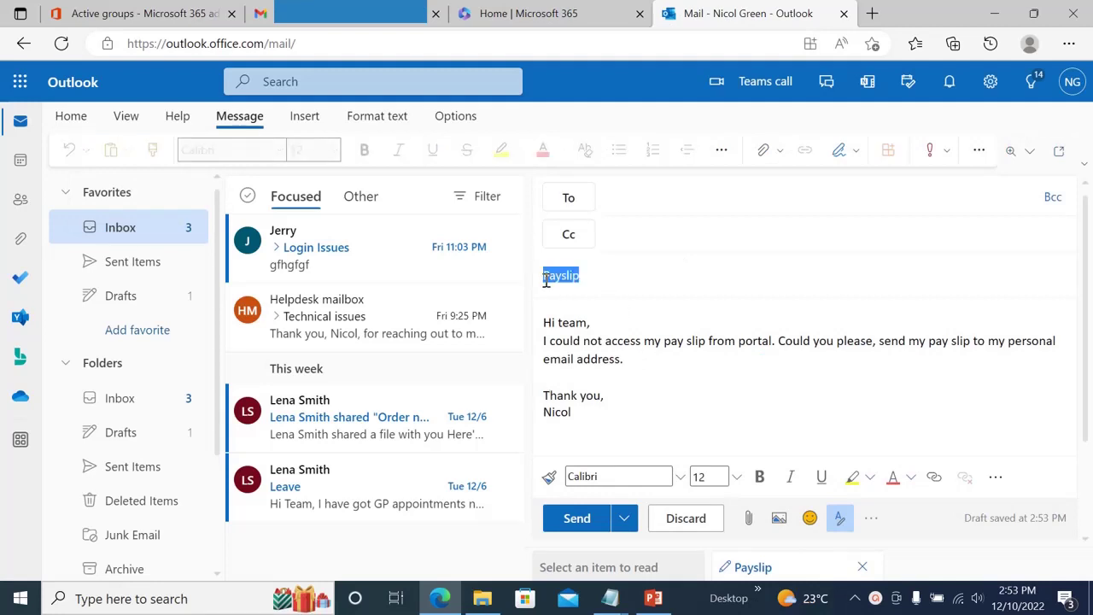
click(596, 327)
drag(596, 327, 544, 329)
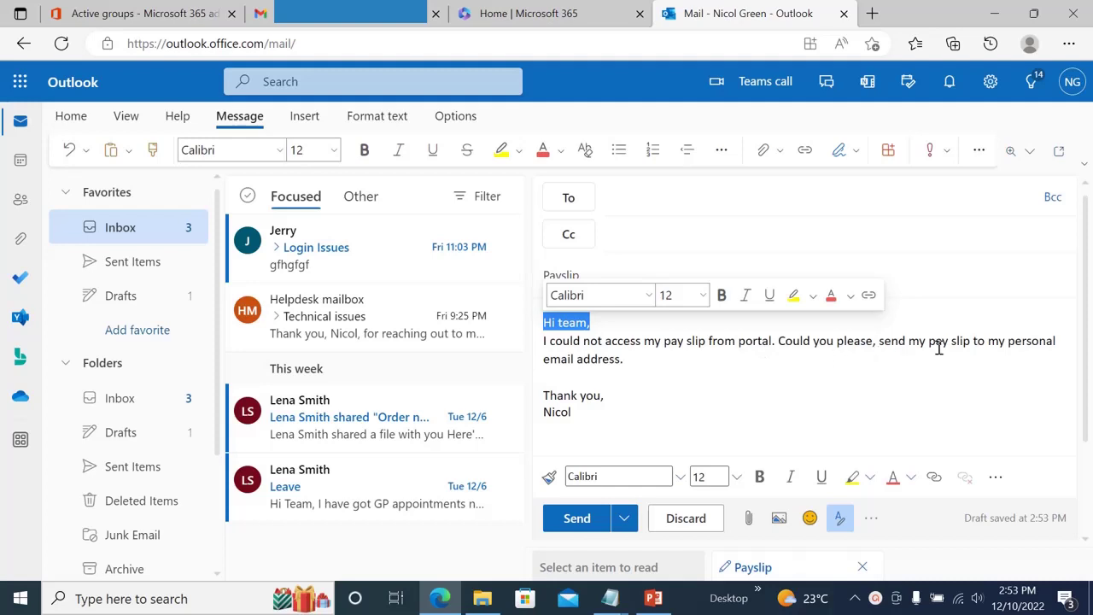
click(643, 361)
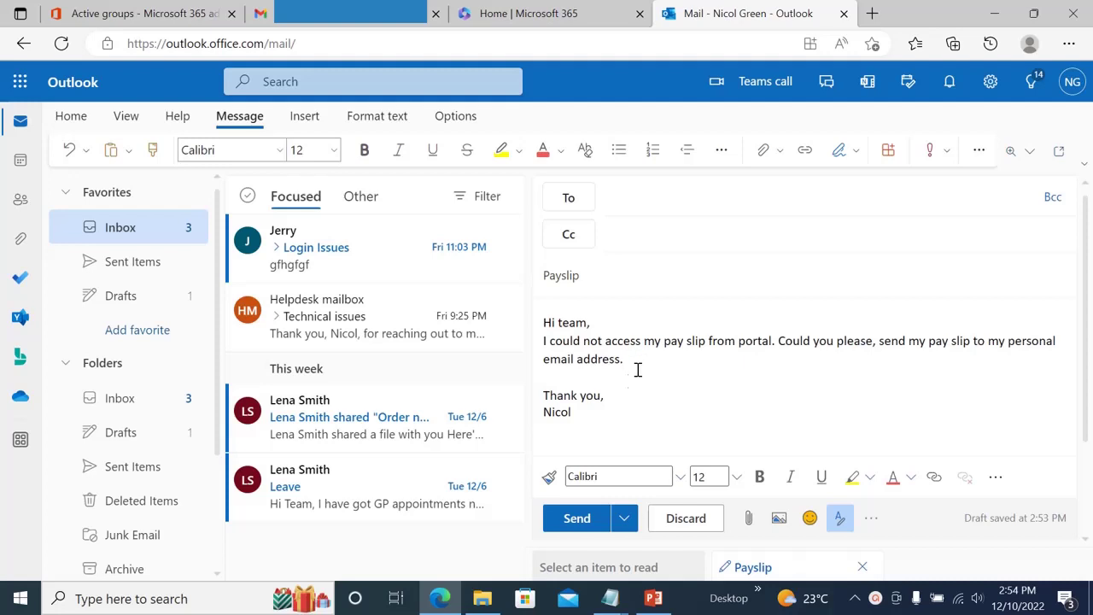
- Copy the Finance group's primary email address from the group's details in the Microsoft 365 admin center
click(648, 197)
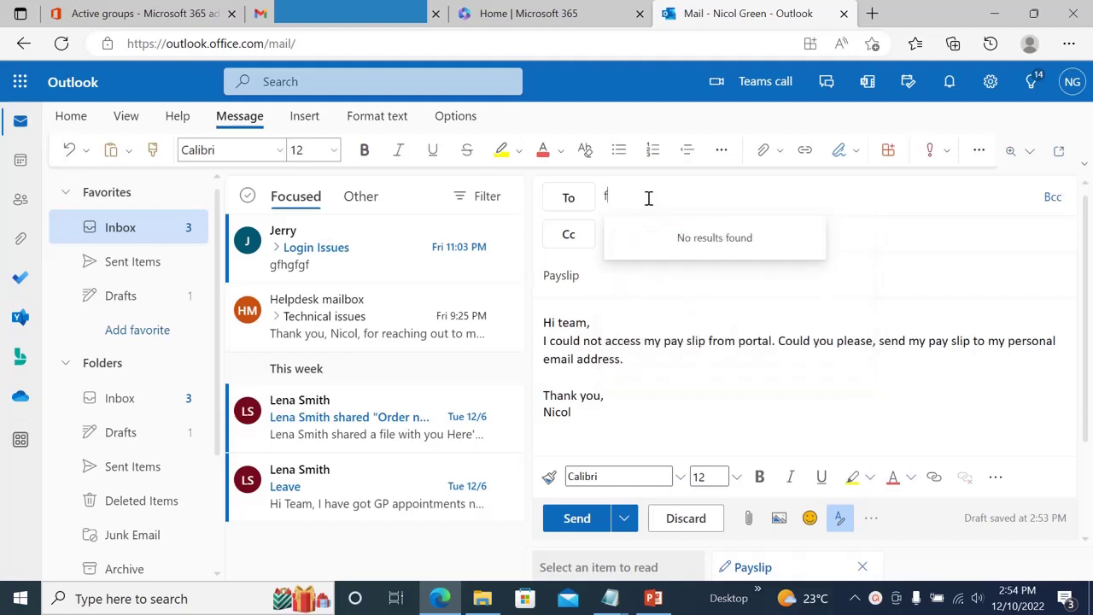
key(BackSpace)
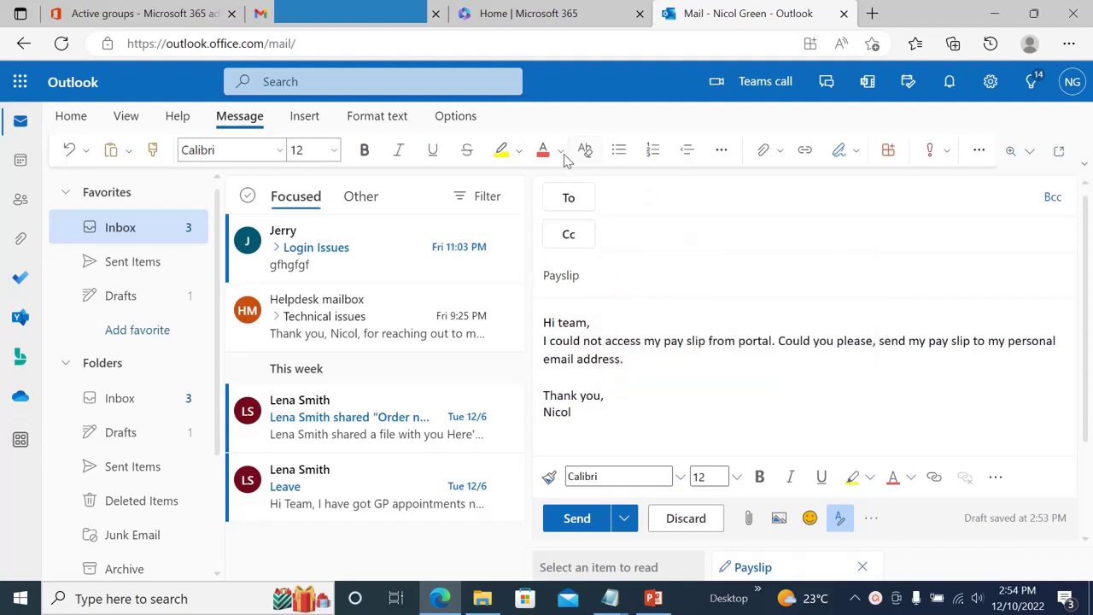
click(435, 13)
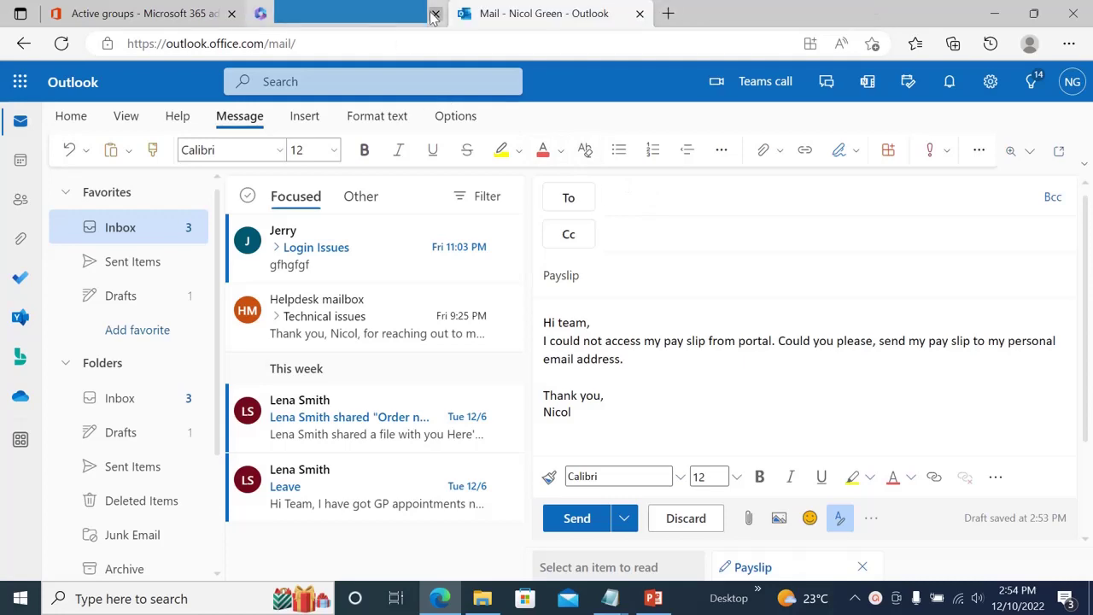
click(171, 14)
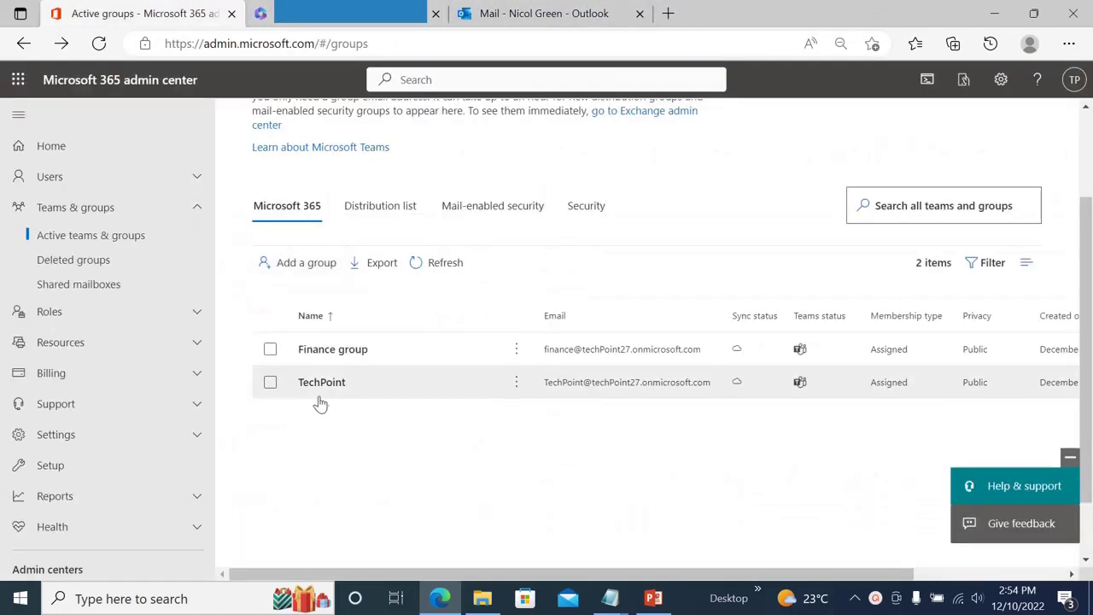
click(333, 350)
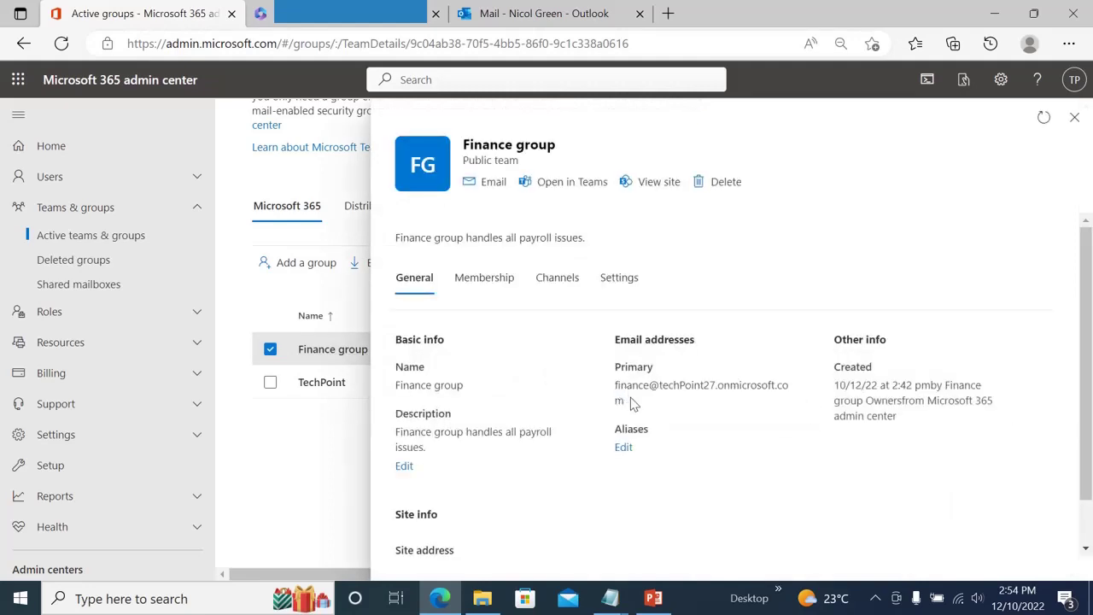
drag(632, 401, 616, 386)
key(ctrl+c)
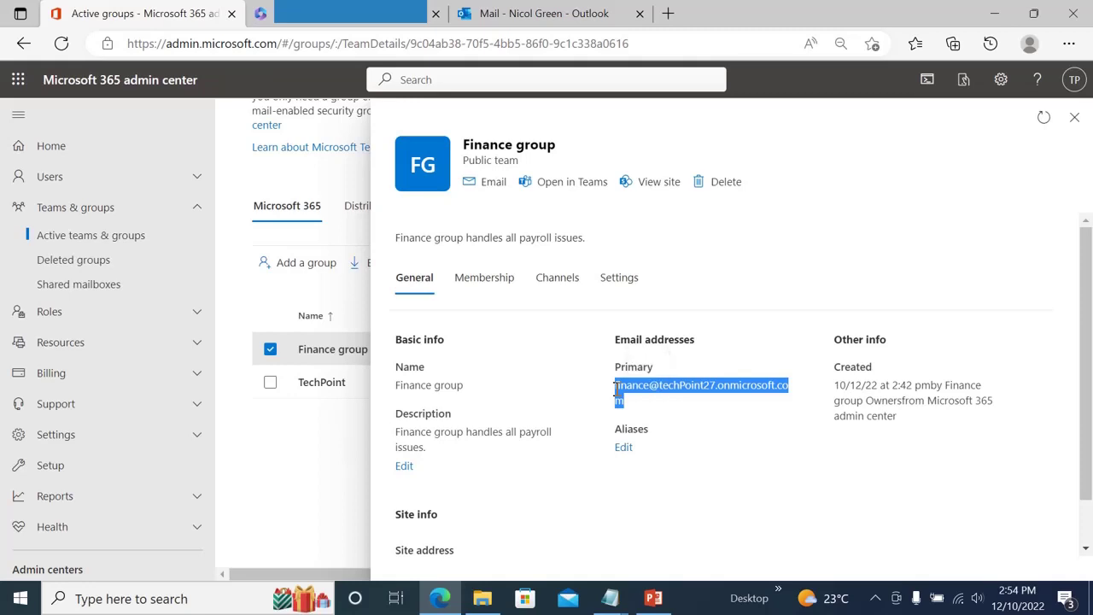
click(323, 454)
- Return to the Outlook mailbox, paste the Finance group's email address as the Payslip draft's recipient, and send the message
click(589, 11)
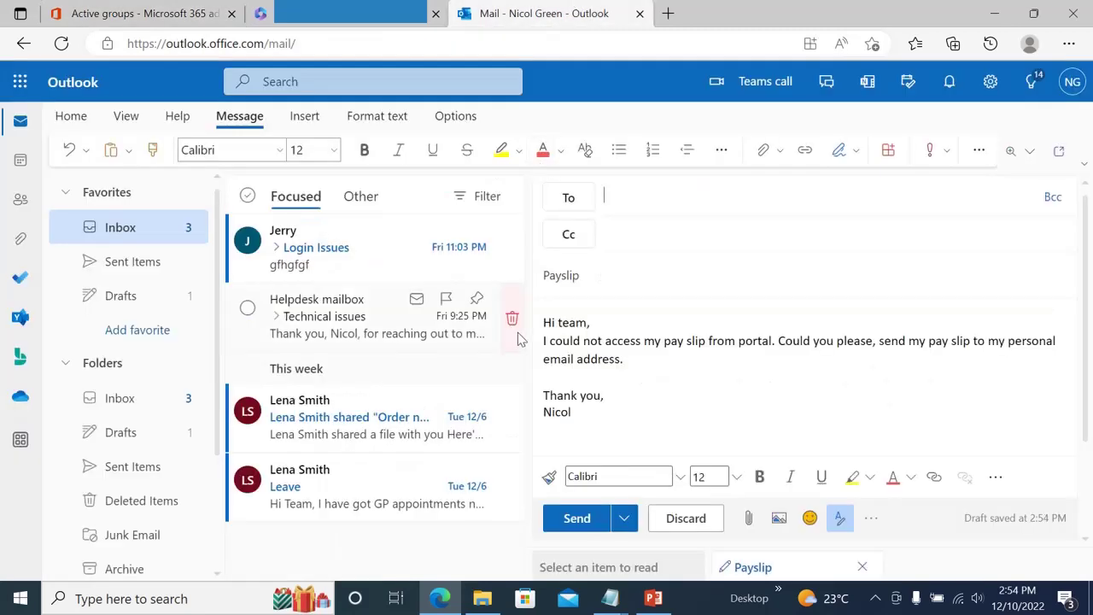
click(671, 198)
key(ctrl+v)
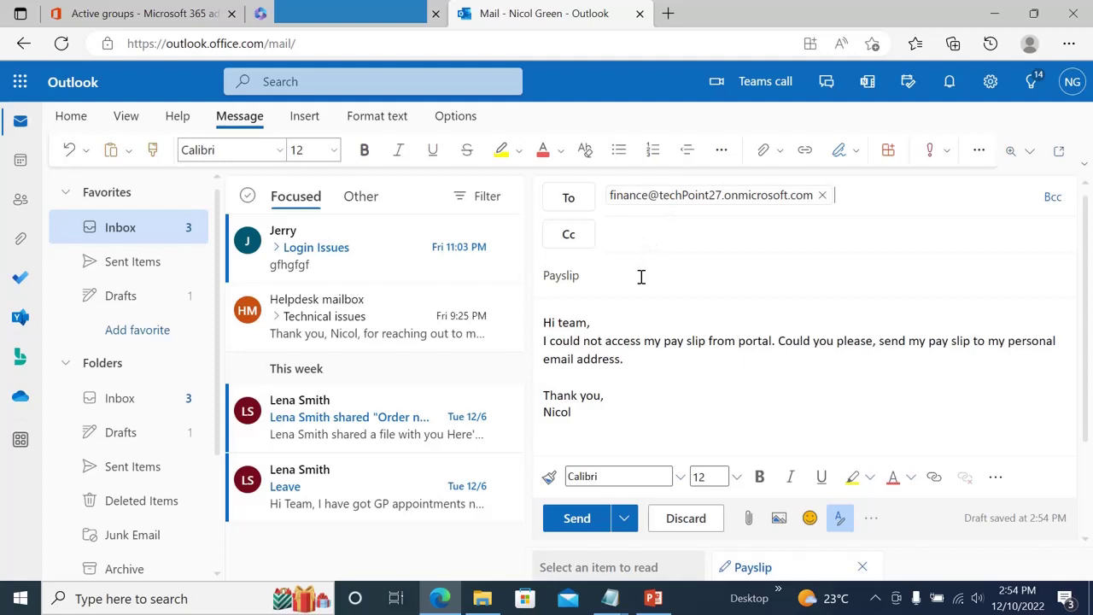
click(576, 519)
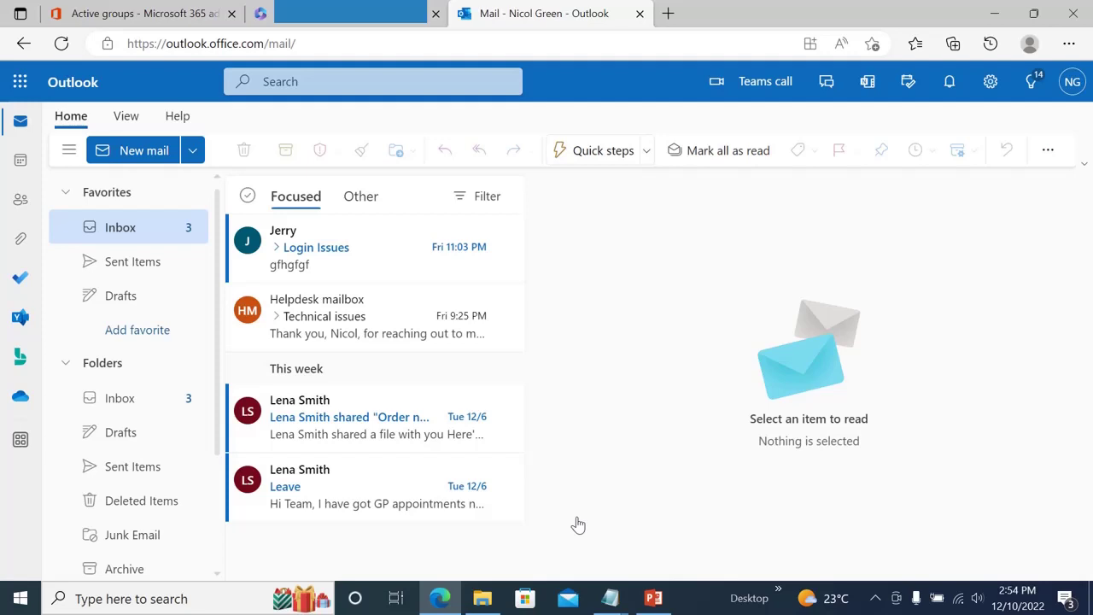
- Switch Outlook to the mailbox of the account listed directly after the administrator account
click(1073, 85)
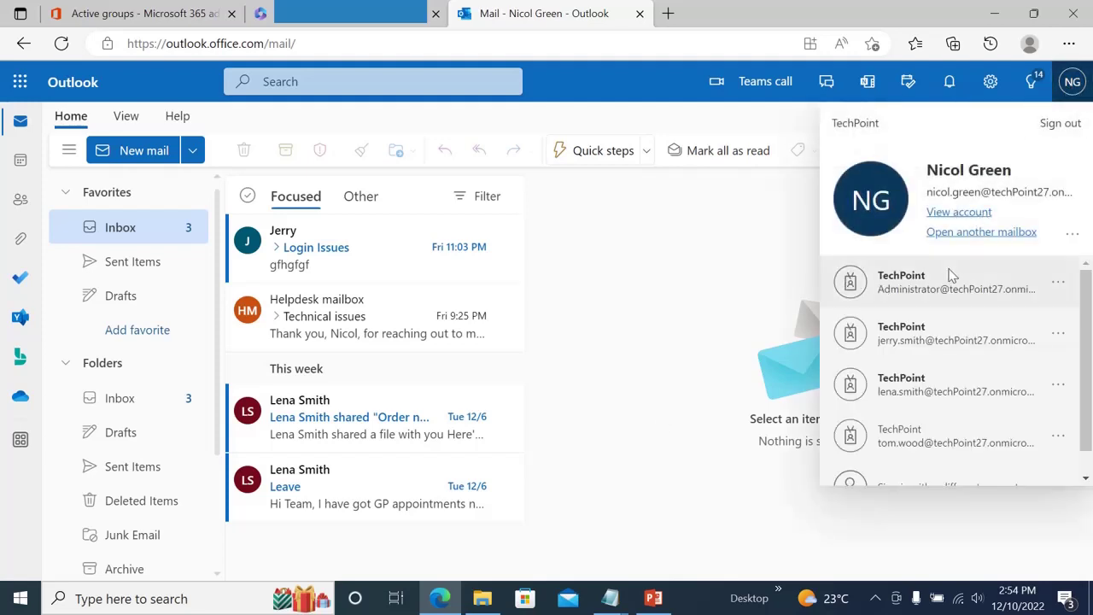
scroll(1089, 389, down, 1)
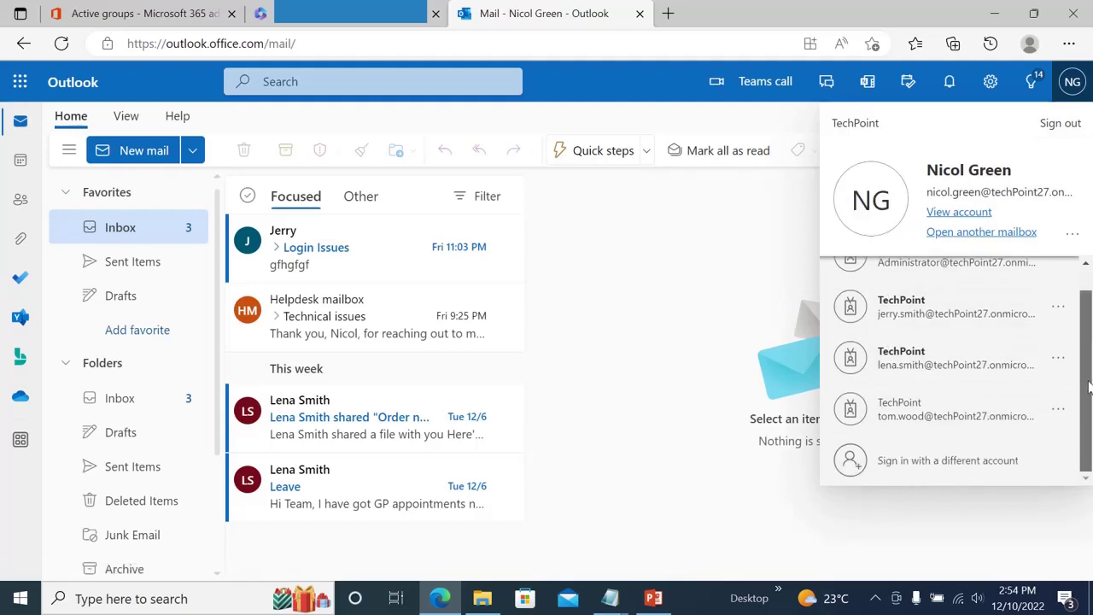
scroll(1089, 389, up, 1)
scroll(1089, 388, down, 1)
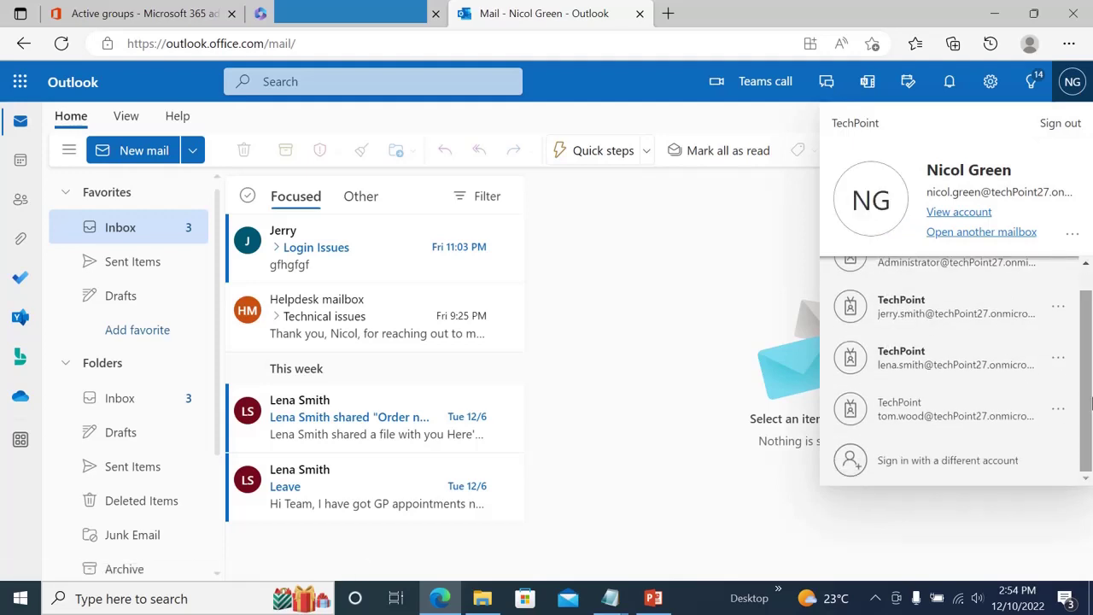
click(955, 307)
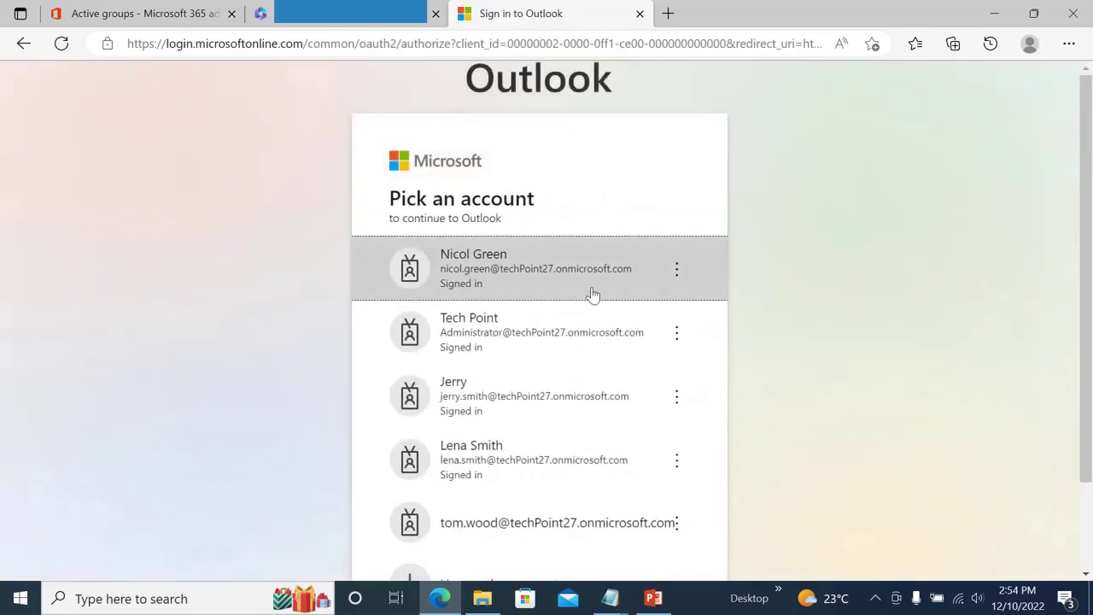
click(540, 413)
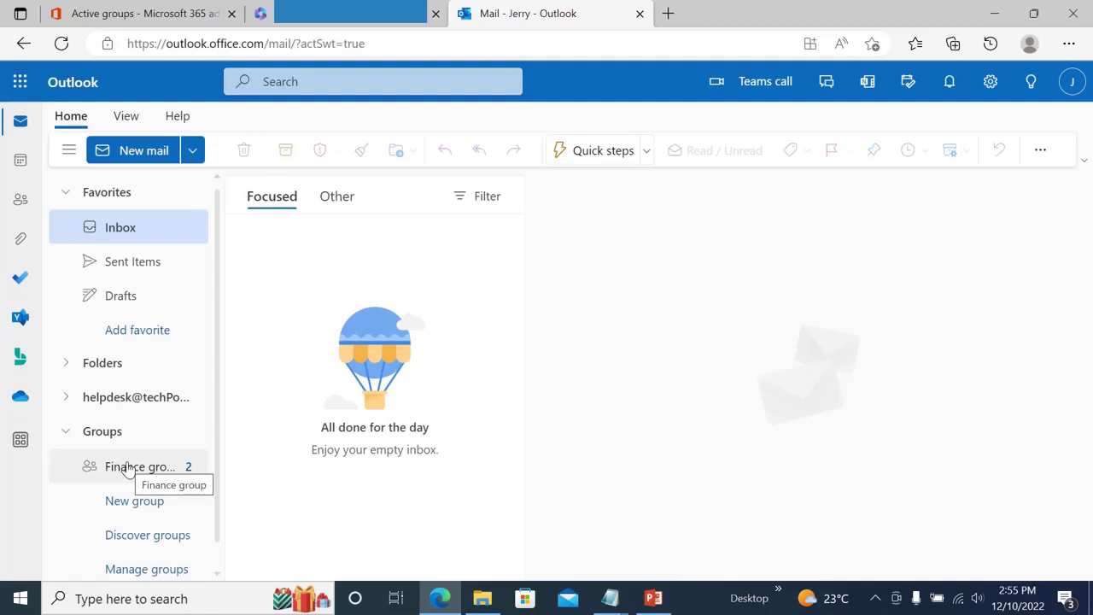
- Open the Finance group's mailbox and read its welcome message and the Payslip email
click(68, 434)
click(68, 434)
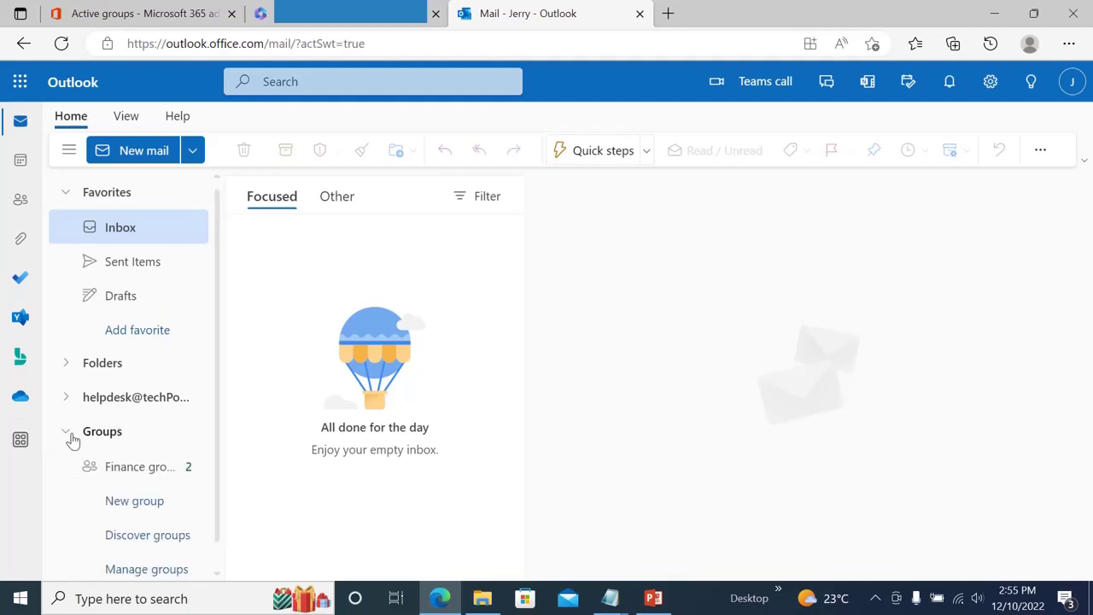
click(134, 474)
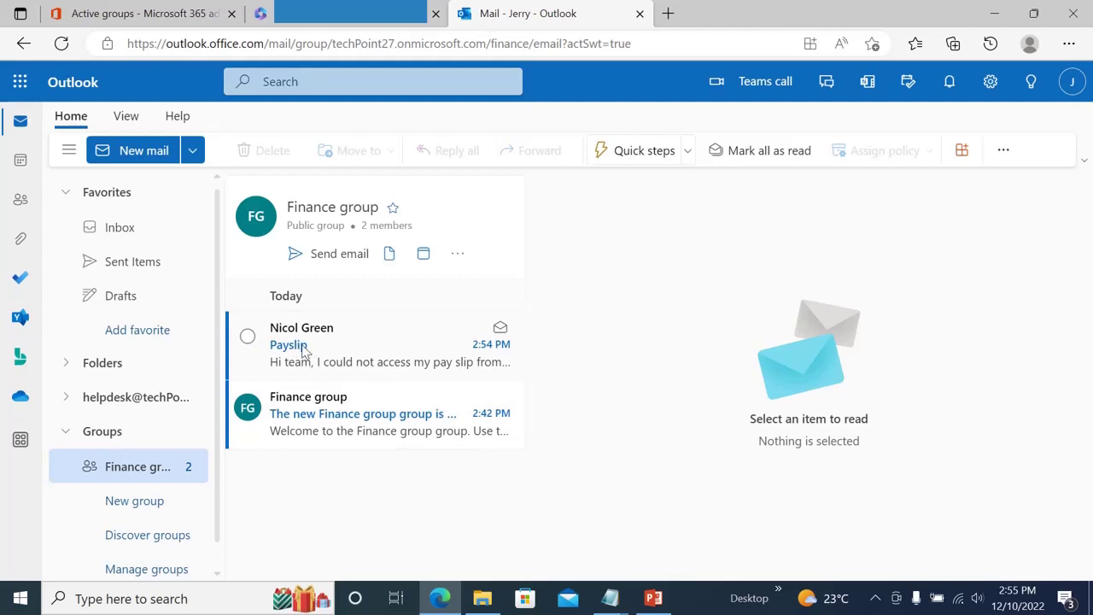
click(303, 417)
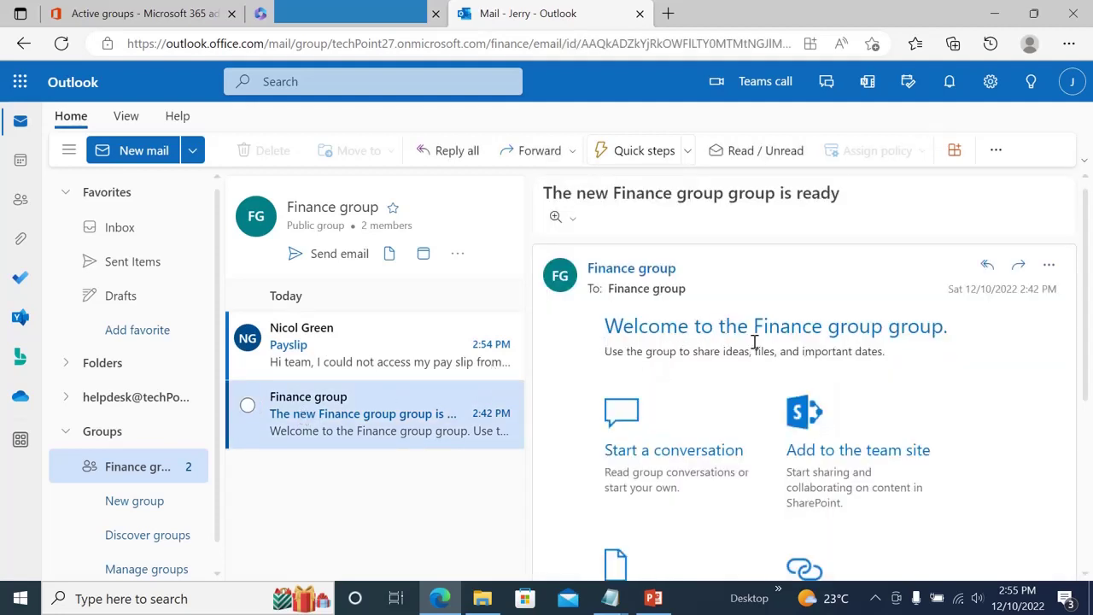
click(333, 360)
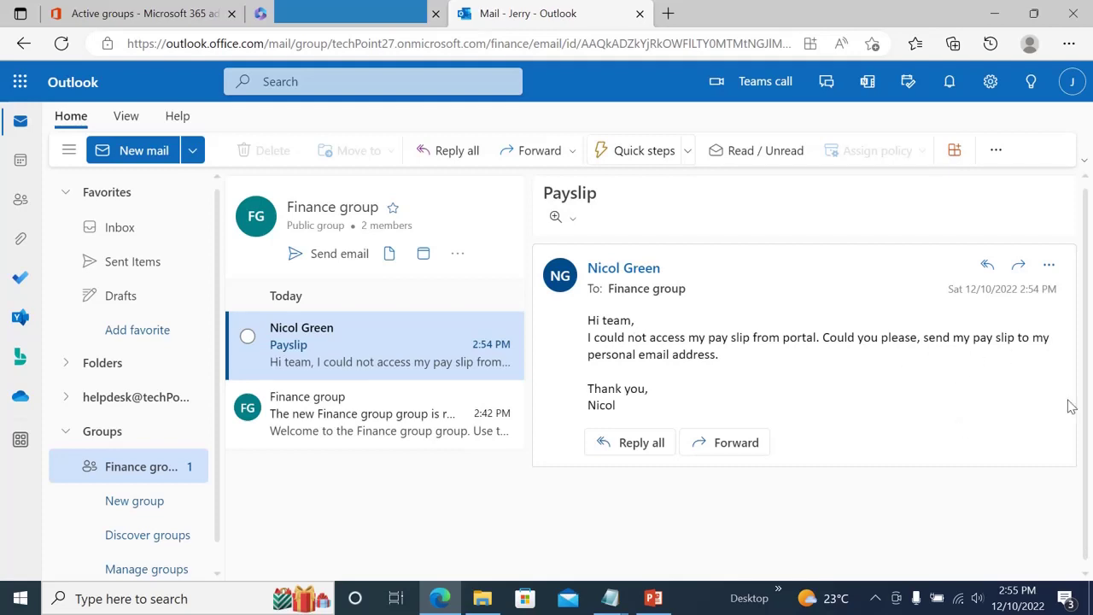
- Start a reply to all on the Payslip email, thanking the sender by first name and adding "we will send you pay slip as soon as possible."
click(640, 446)
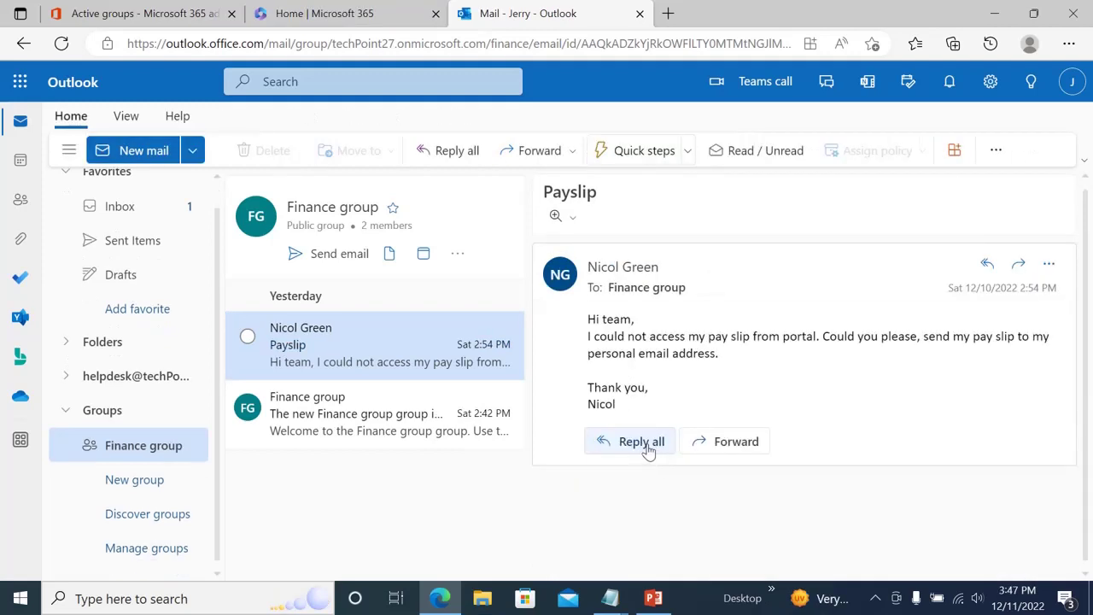
click(647, 446)
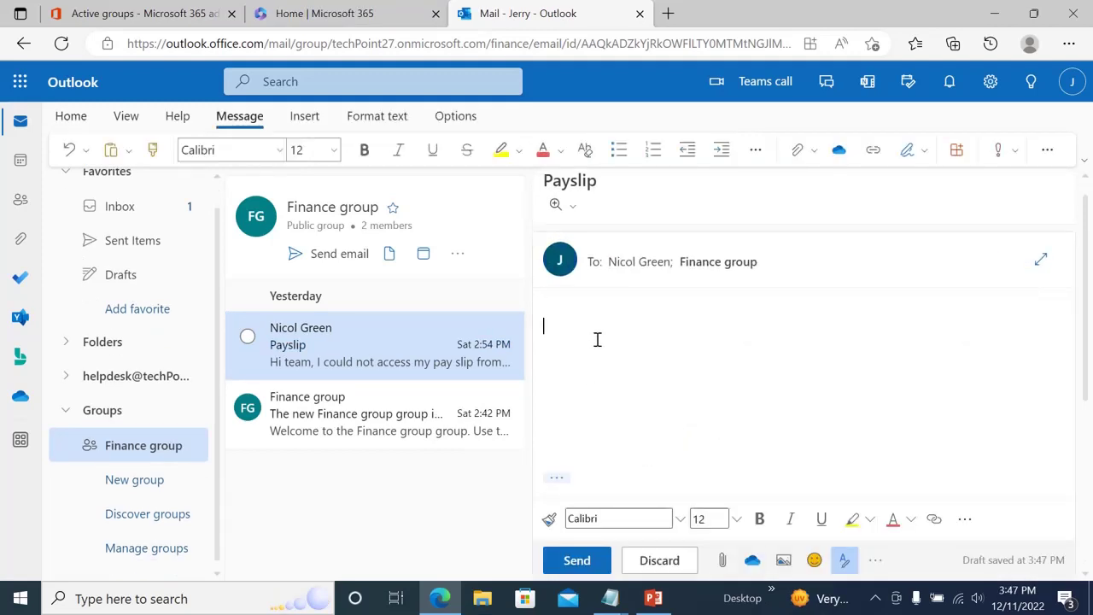
text(Thanks Nicol, we will send you pay slip as sson as)
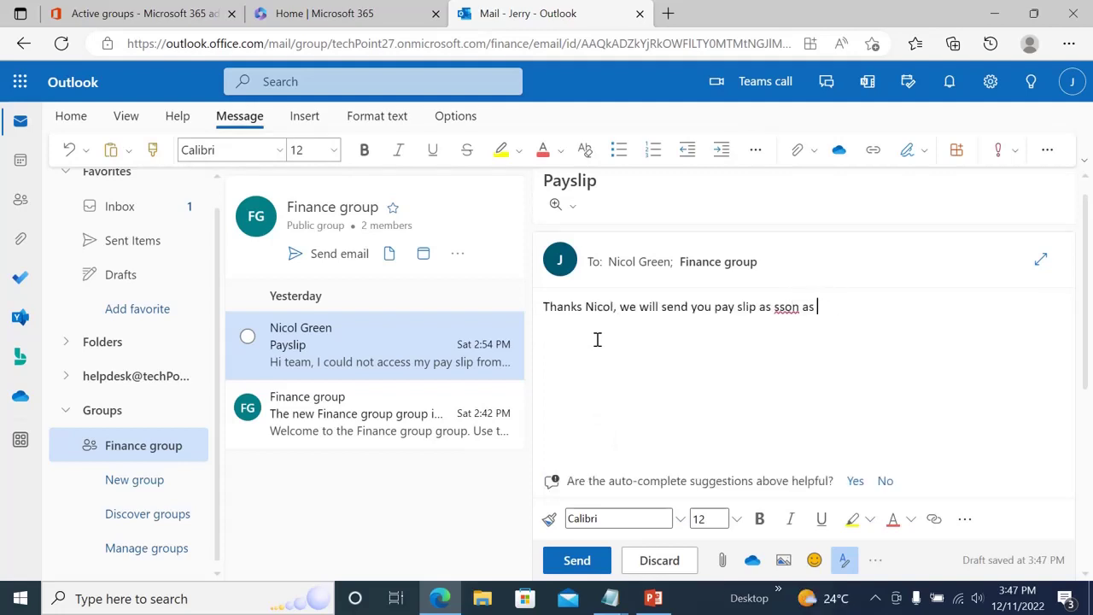
key(BackSpace)
key(BackSpace)
key(BackSpace)
key(BackSpace)
key(BackSpace)
key(BackSpace)
key(BackSpace)
text(oon as possible.)
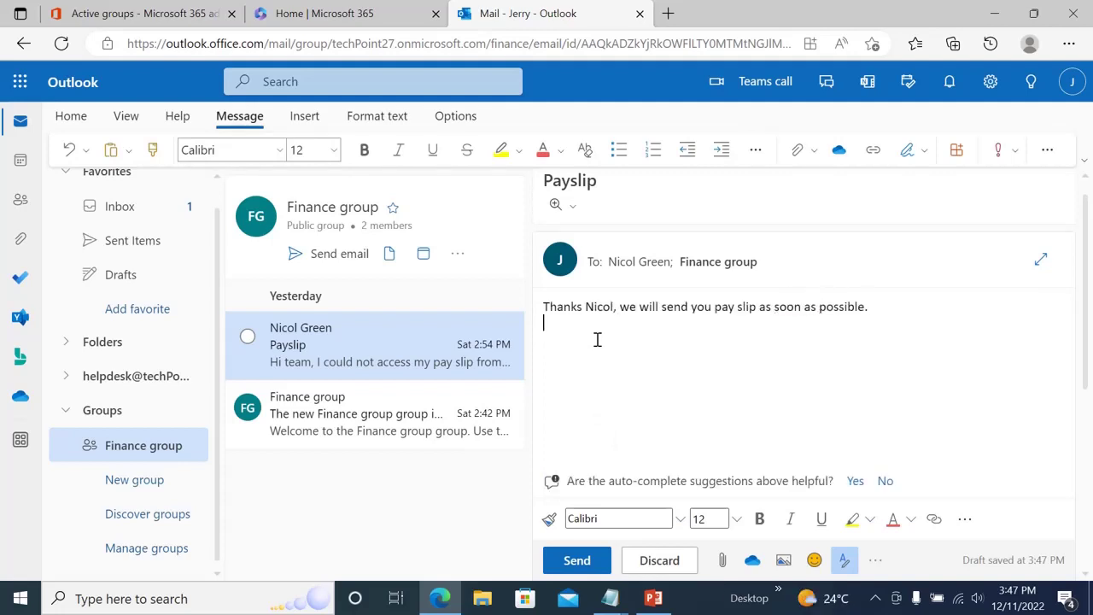
- Add the closing line "Thanks," to the reply, send it, and look over the Payslip conversation
key(BackSpace)
key(Return)
text(Thanks,)
scroll(854, 367, down, 1)
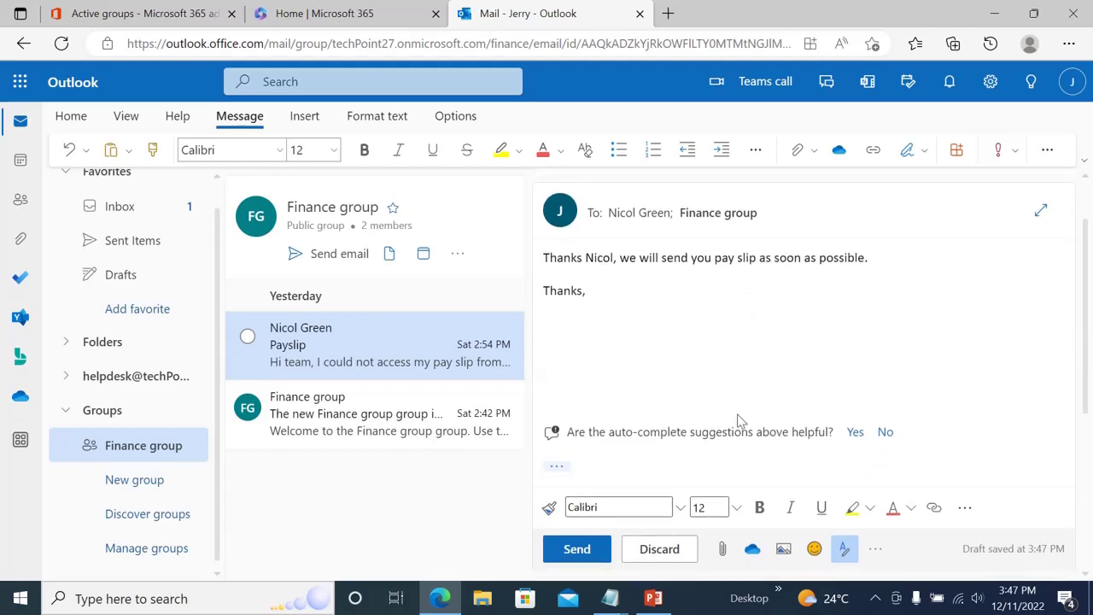
click(577, 548)
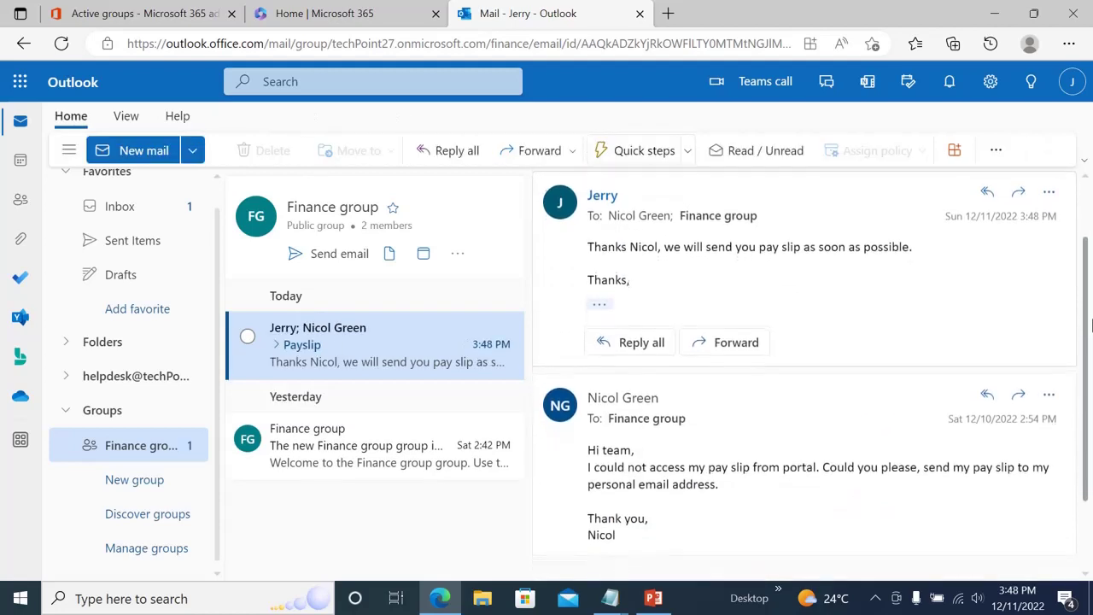
drag(1090, 345, 1090, 355)
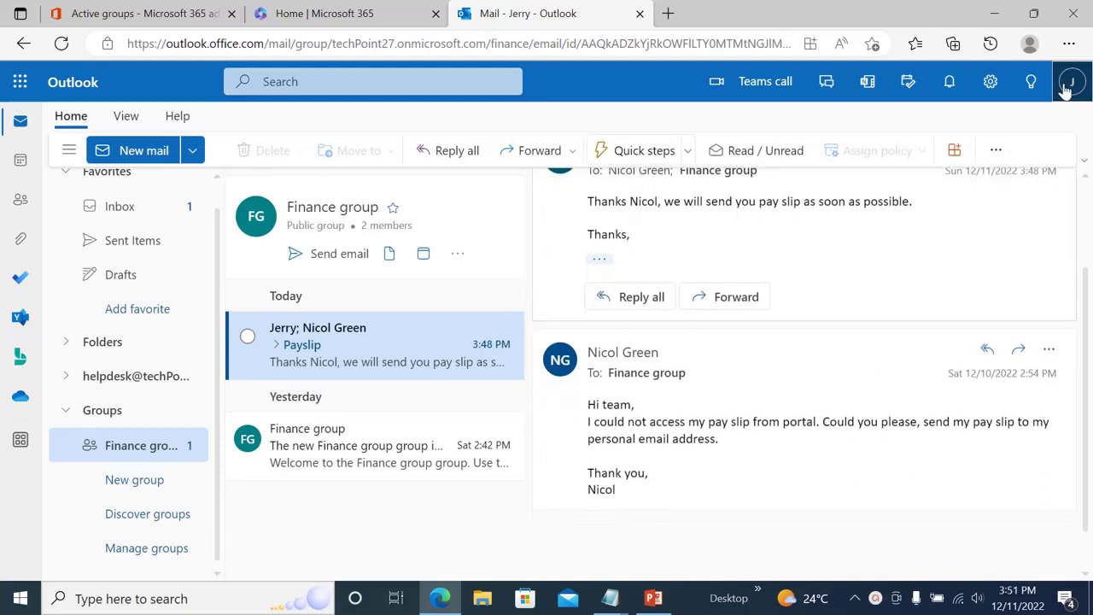
- Switch Outlook to the last saved account in the account list, sign in with the account password, and check which account is signed in
click(1071, 82)
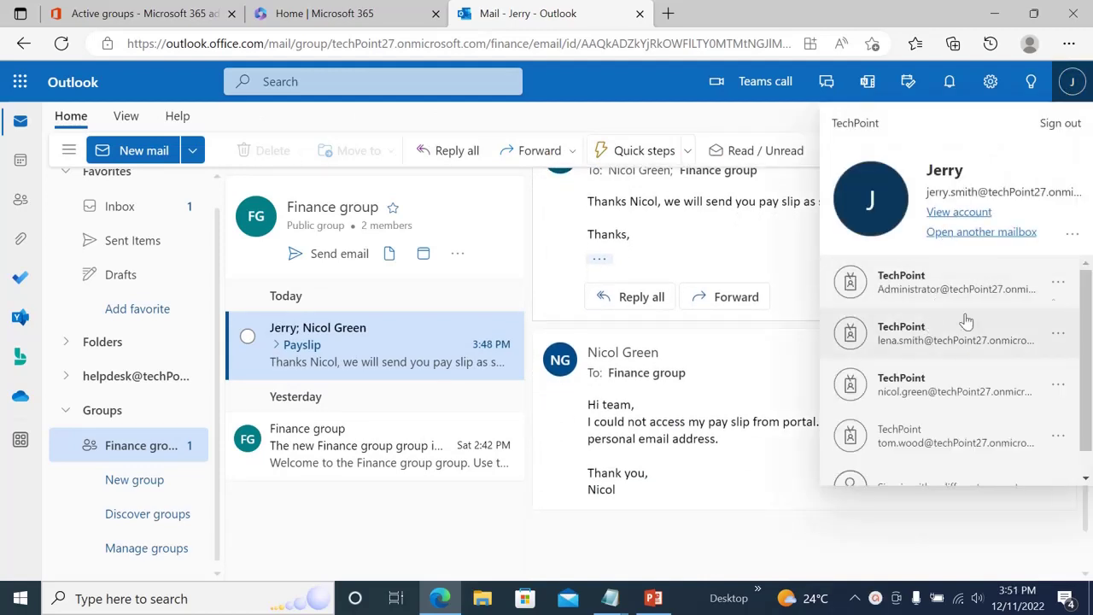
drag(1087, 312, 1087, 337)
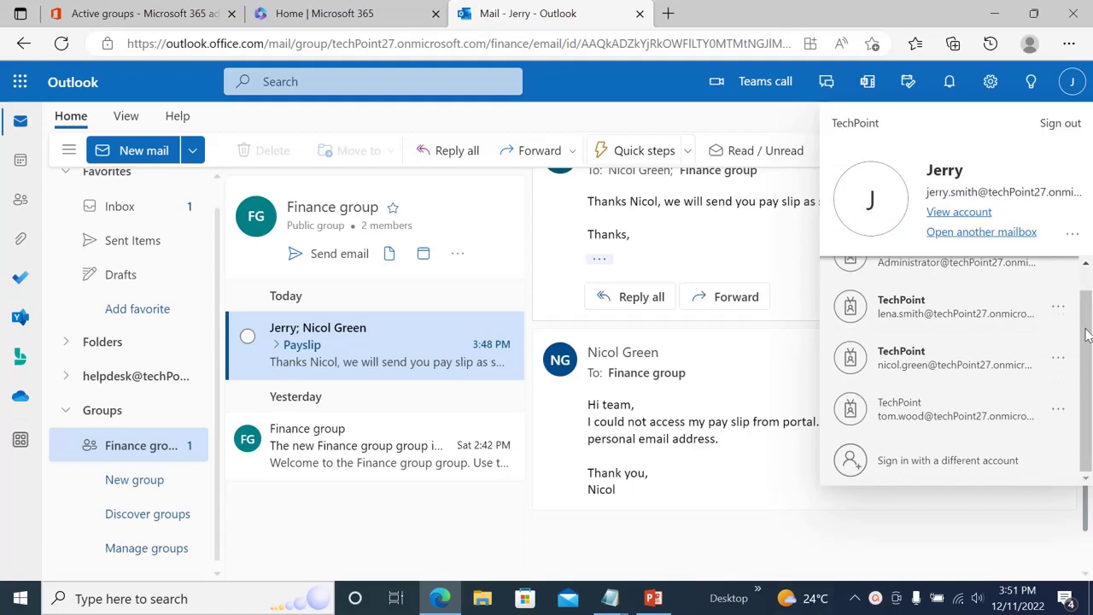
click(918, 413)
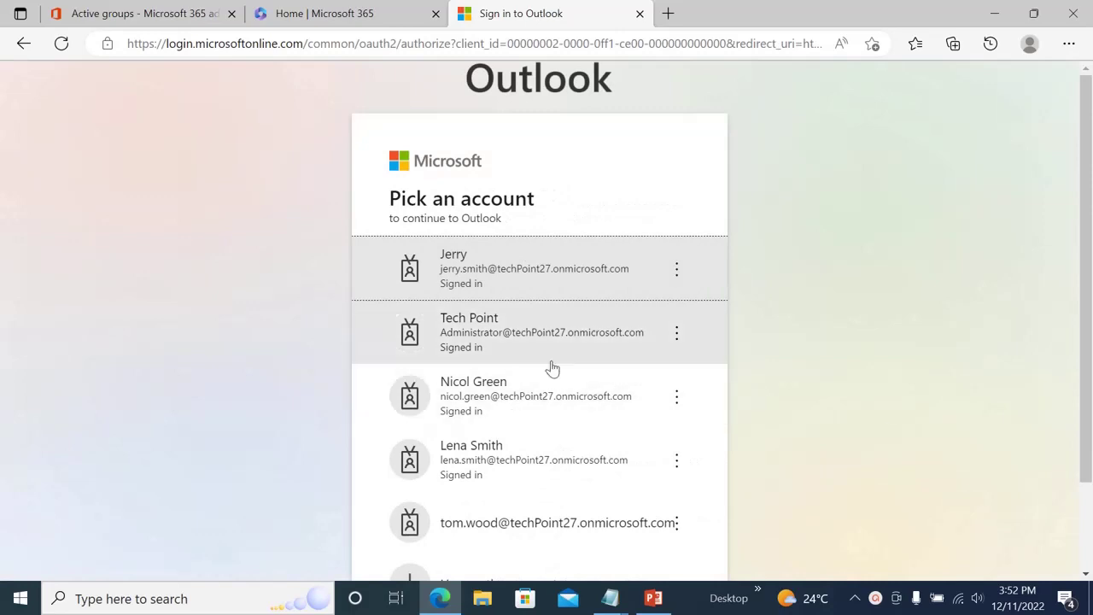
click(564, 532)
click(444, 340)
key(ctrl+v)
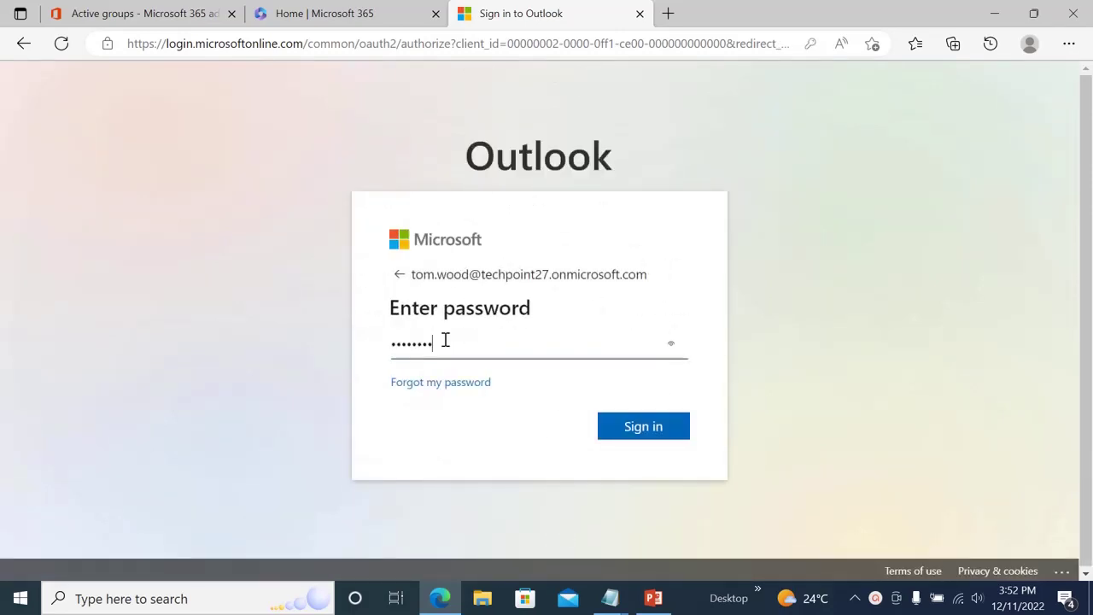
click(621, 425)
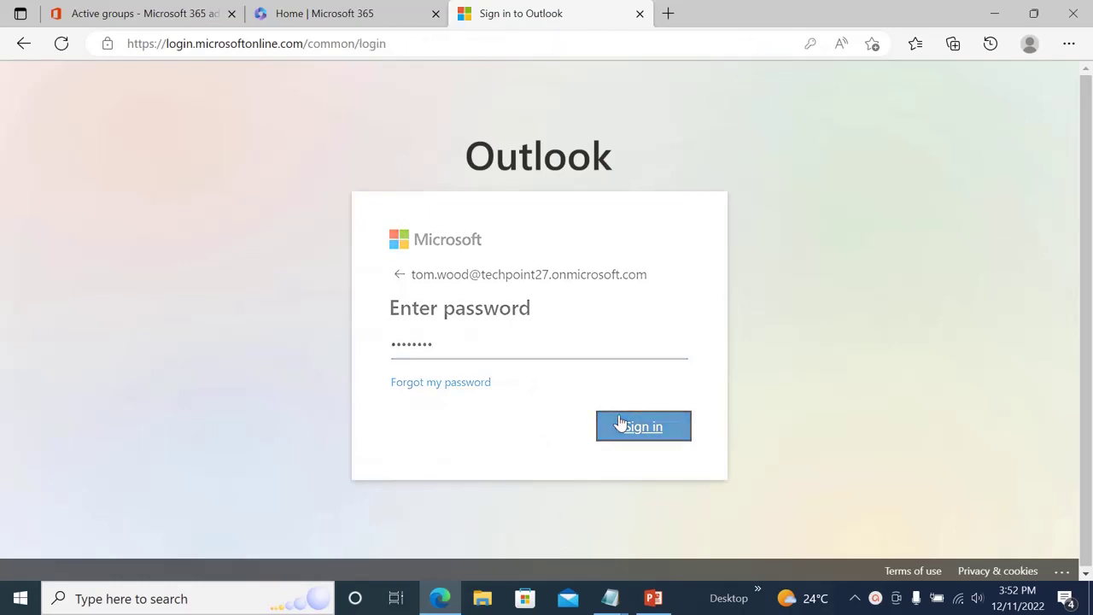
click(590, 373)
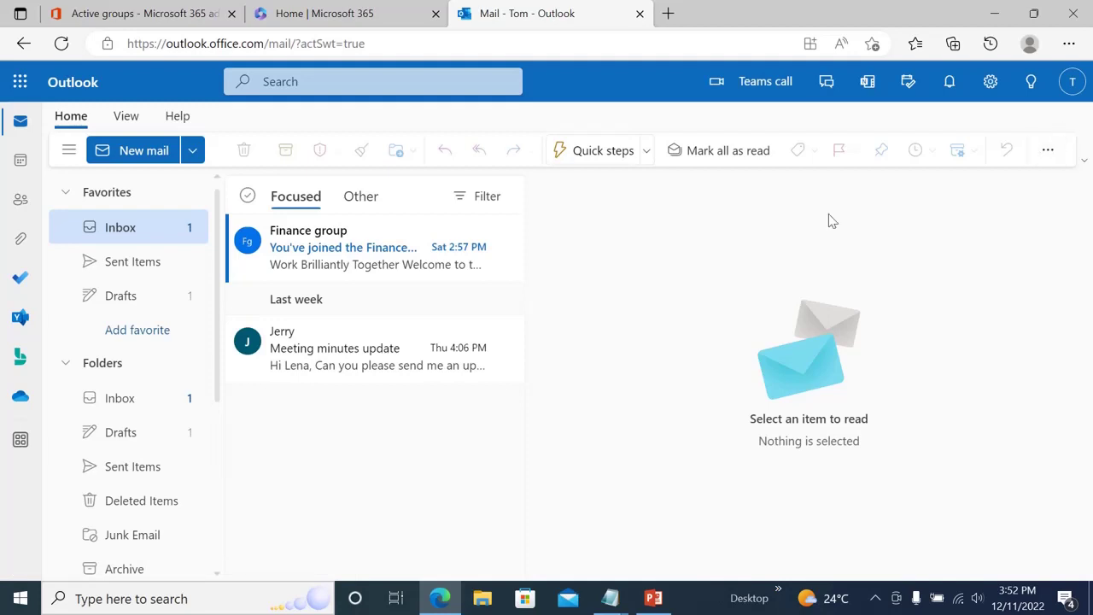
click(1073, 82)
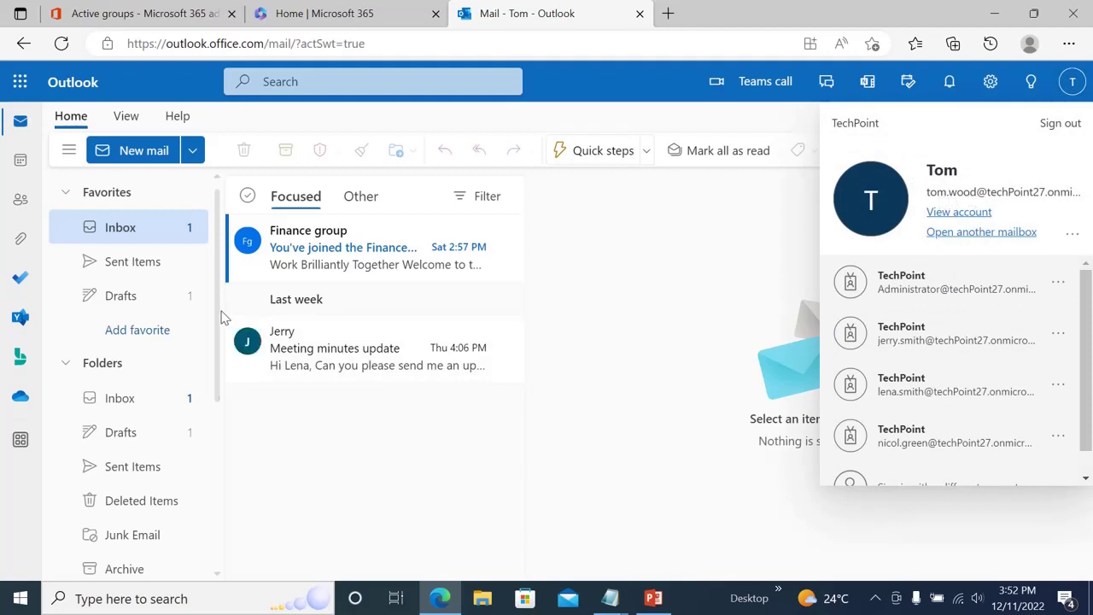
- Open the Finance group's mailbox from this member's account and read through the Payslip conversation, including the original email and the reply
drag(214, 334, 213, 474)
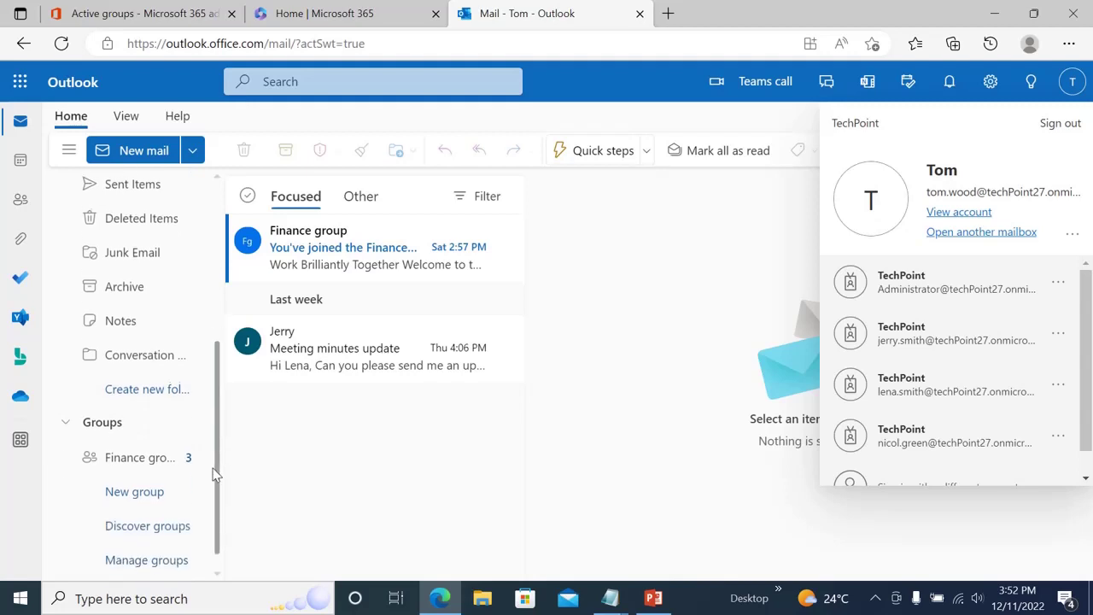
click(128, 454)
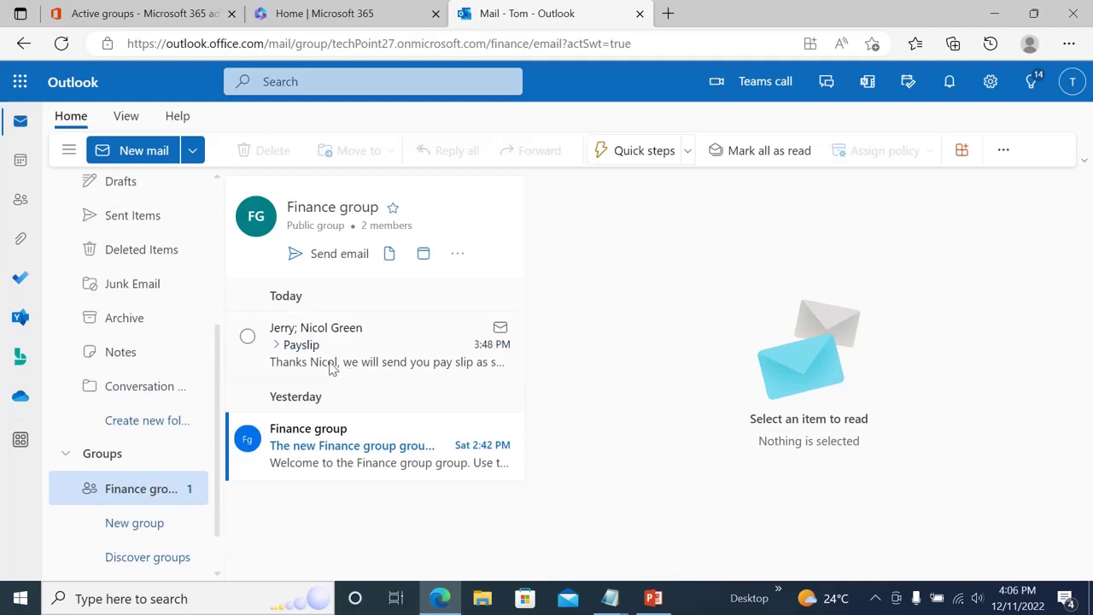
click(314, 354)
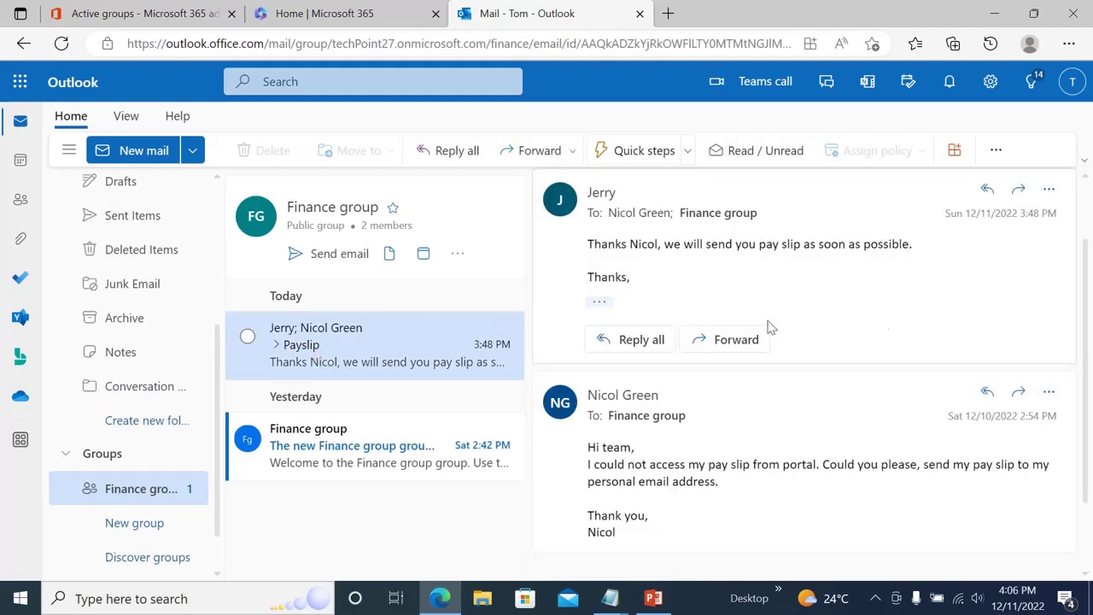
mouse_move(1087, 289)
mouse_down()
mouse_move(1090, 368)
mouse_move(1089, 247)
mouse_move(1089, 345)
mouse_move(1089, 283)
mouse_up()
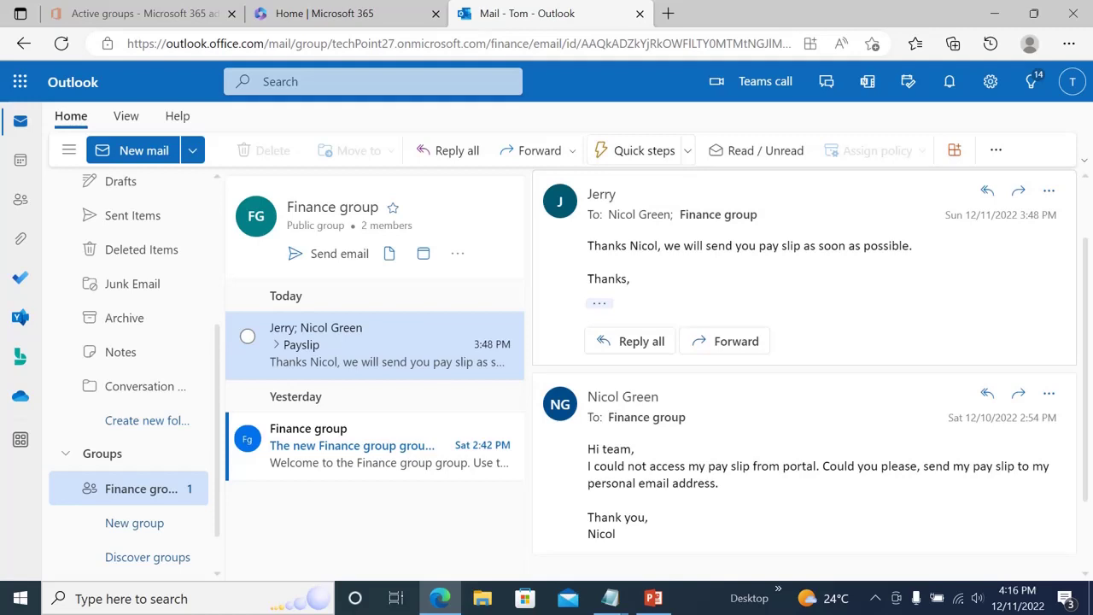
drag(1088, 359, 1090, 327)
scroll(1090, 327, up, 1)
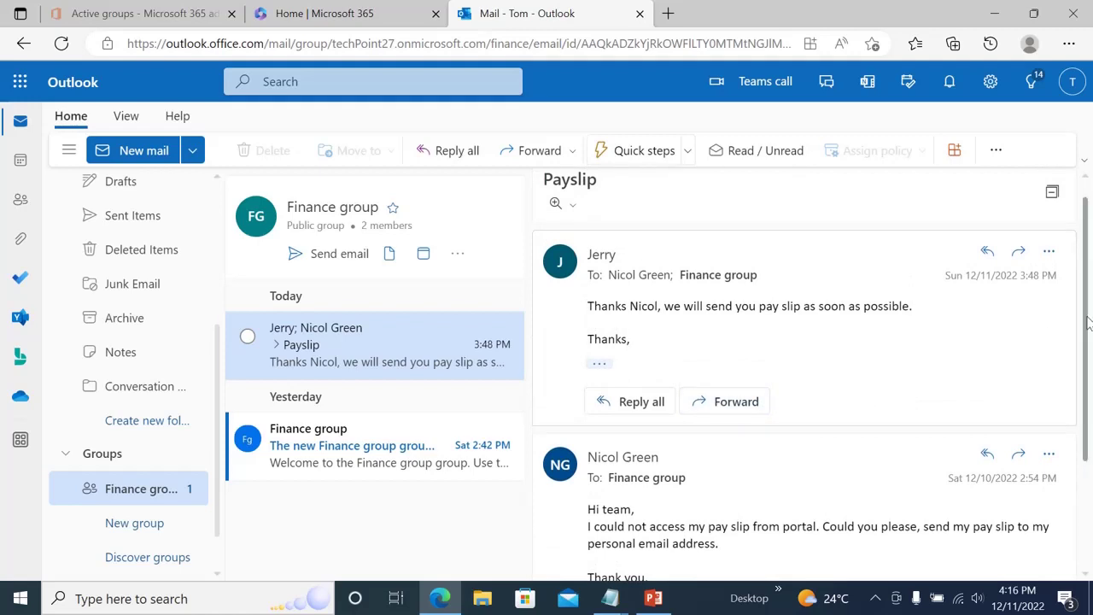
drag(1088, 323, 1088, 400)
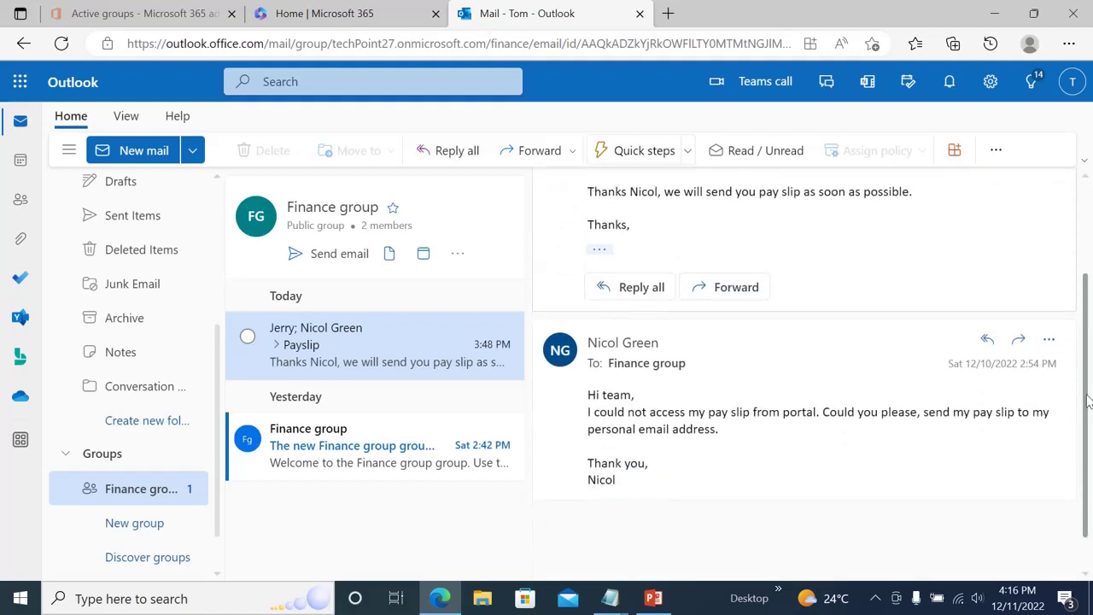